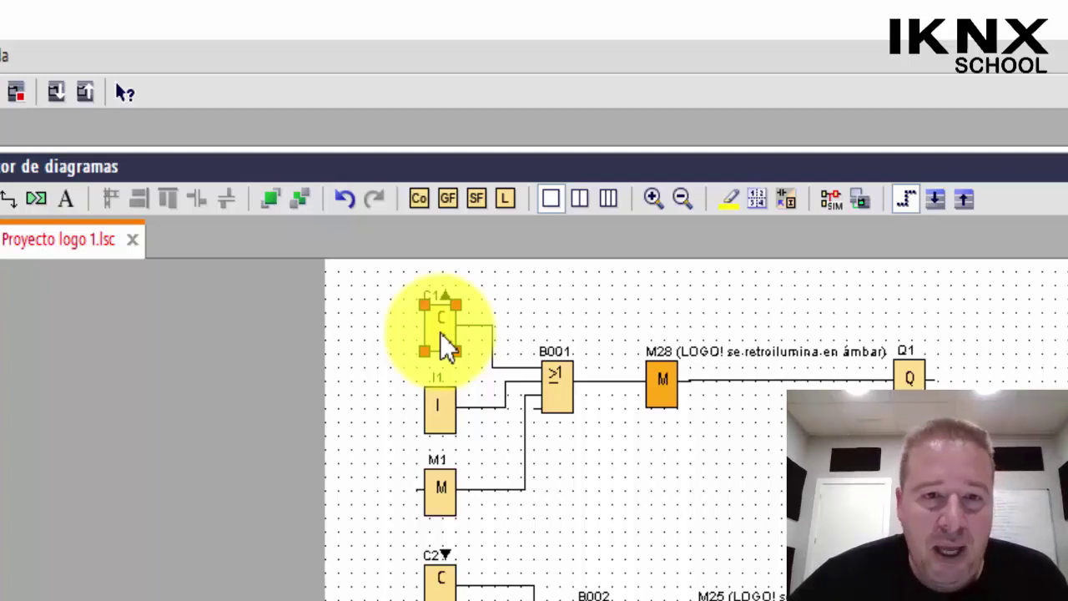
- Examine the cursor key, input and marker blocks feeding OR gates B001 and B002 in the first two circuits
{"action": "left_click", "coordinate": [445, 344]}
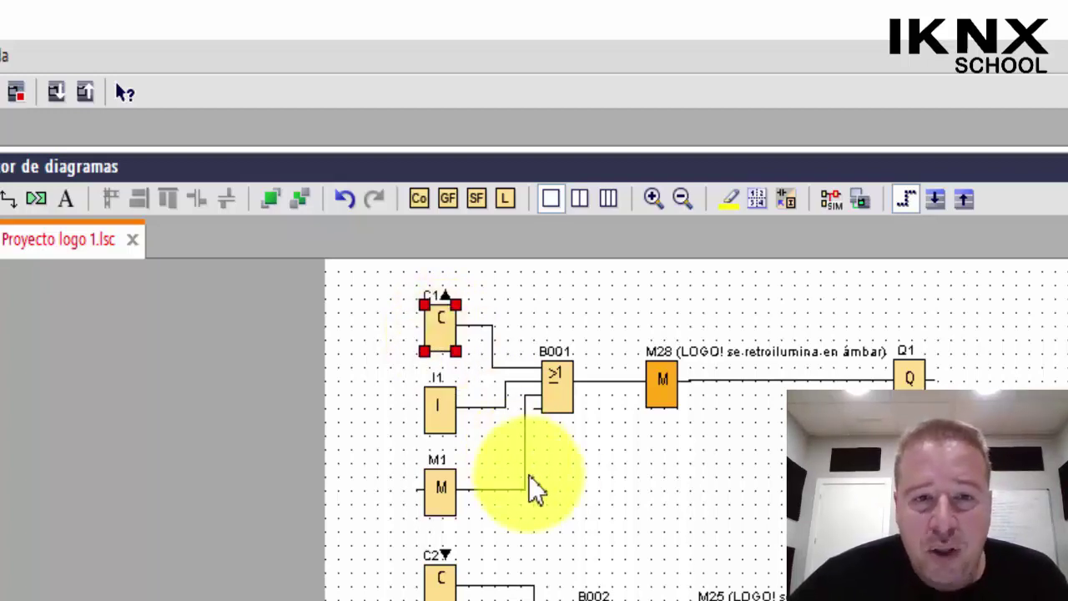
{"action": "left_click", "coordinate": [558, 387]}
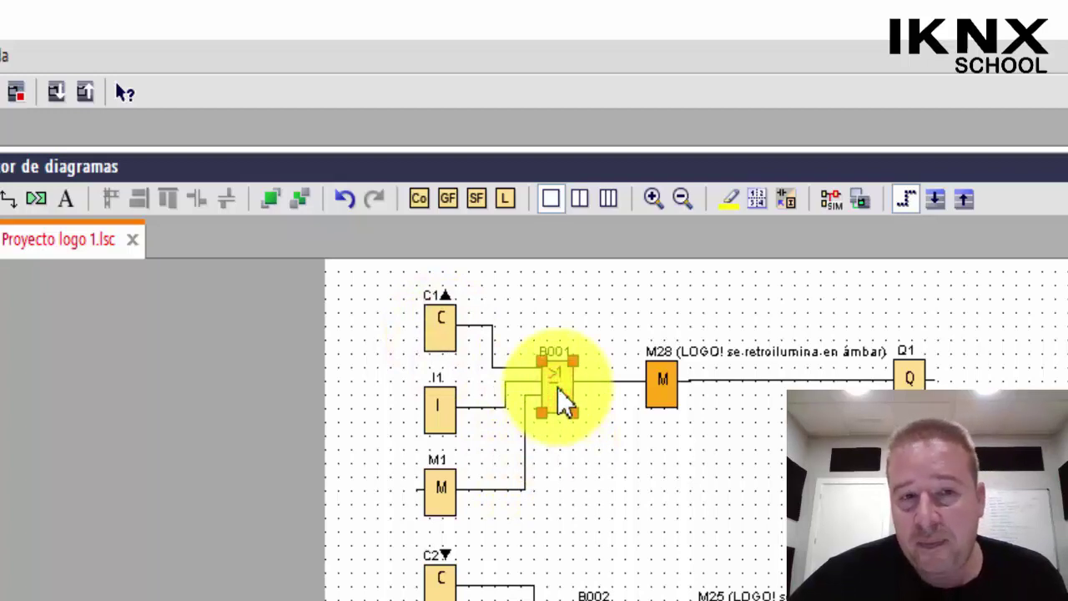
{"action": "left_click", "coordinate": [441, 322]}
{"action": "left_click", "coordinate": [438, 417]}
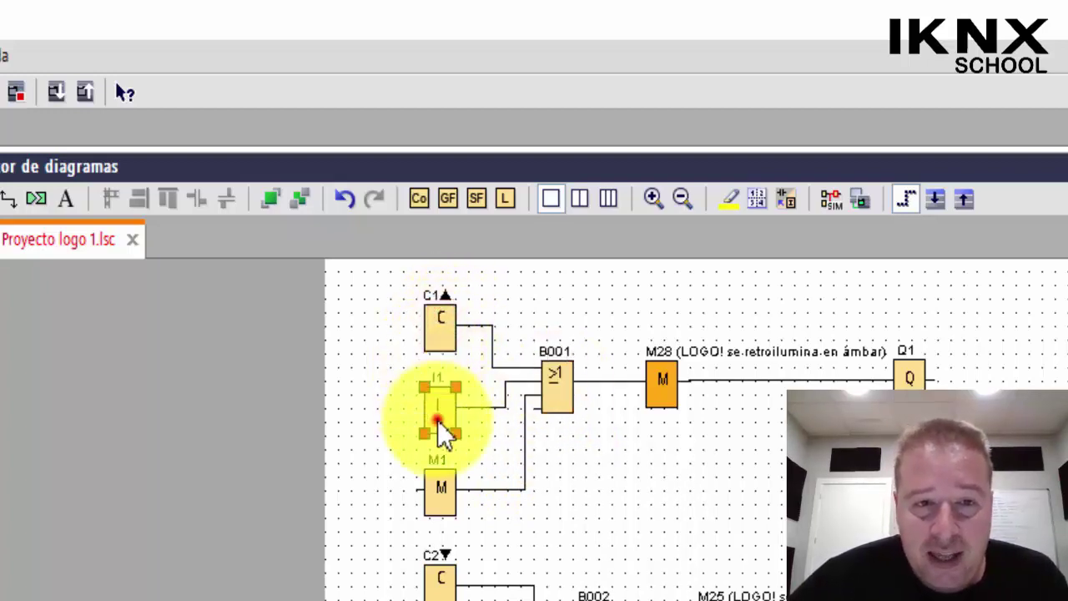
{"action": "left_click", "coordinate": [438, 500]}
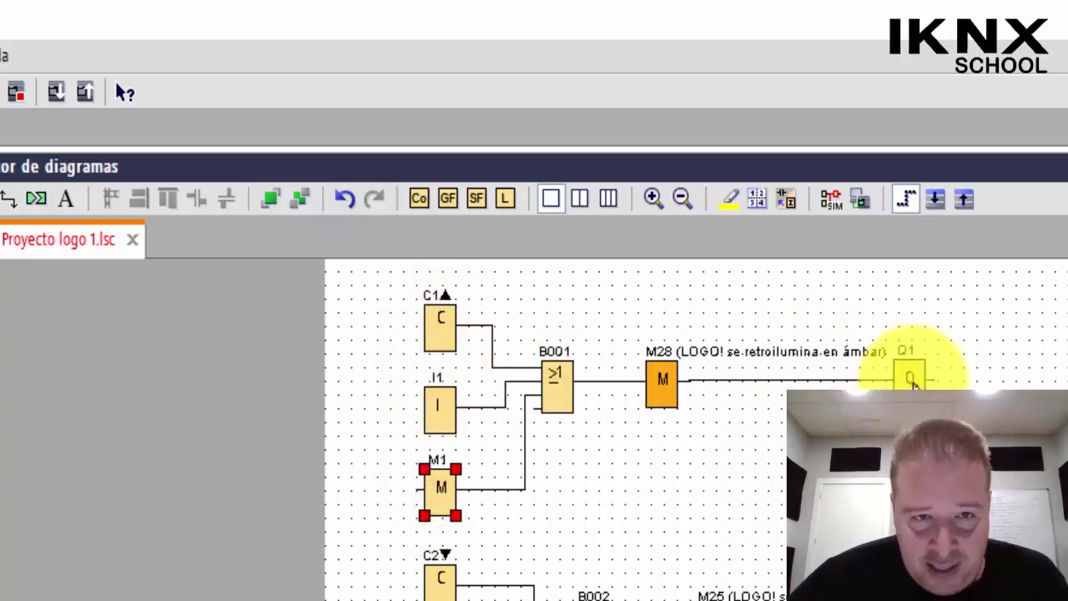
{"action": "left_click", "coordinate": [444, 326]}
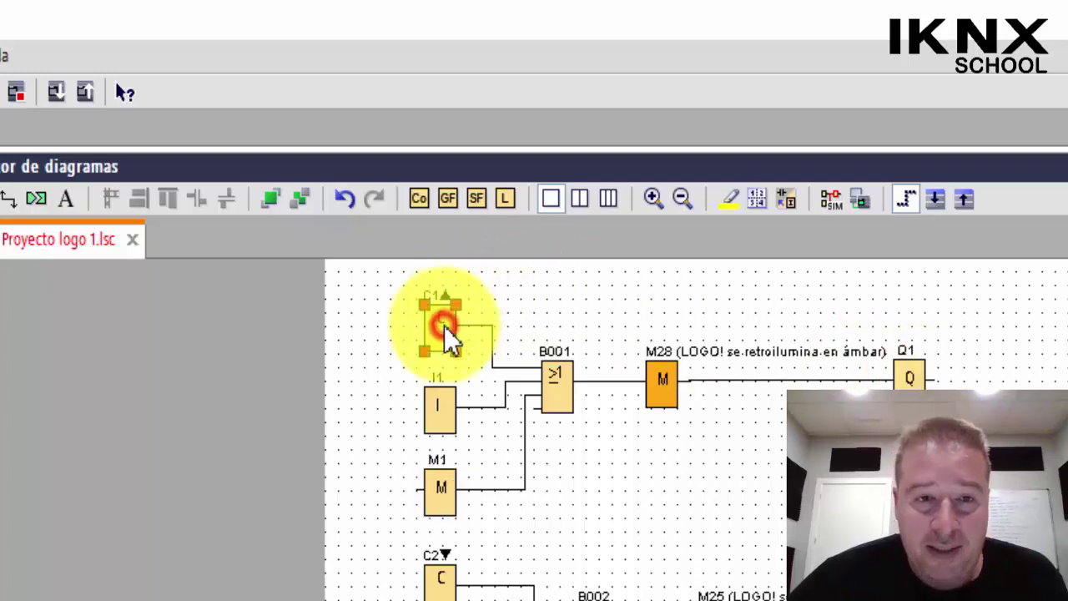
{"action": "left_click", "coordinate": [442, 422]}
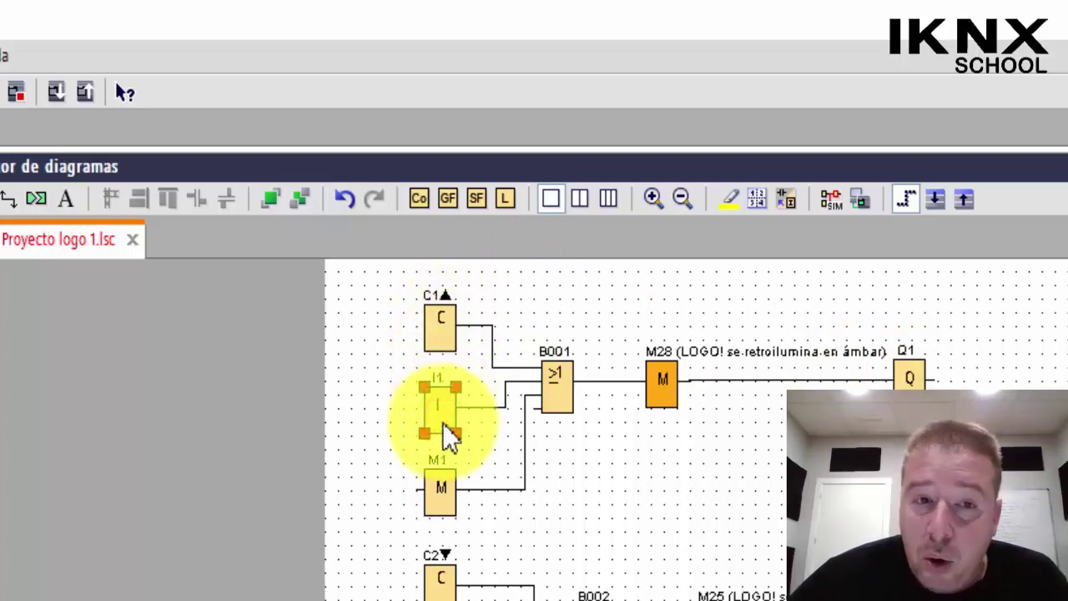
{"action": "left_click", "coordinate": [435, 488]}
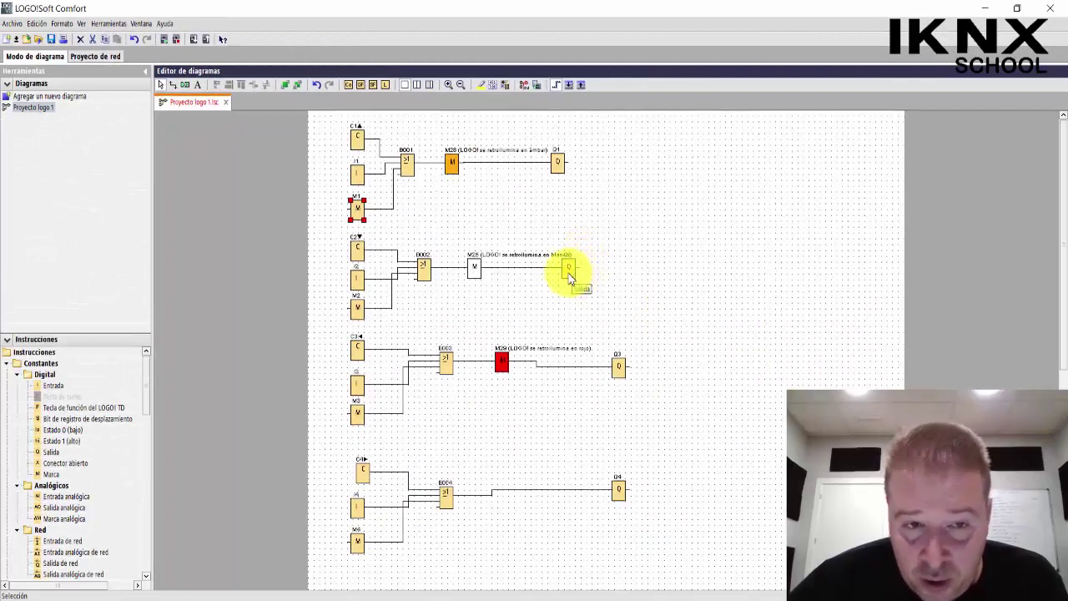
{"action": "left_click", "coordinate": [359, 256]}
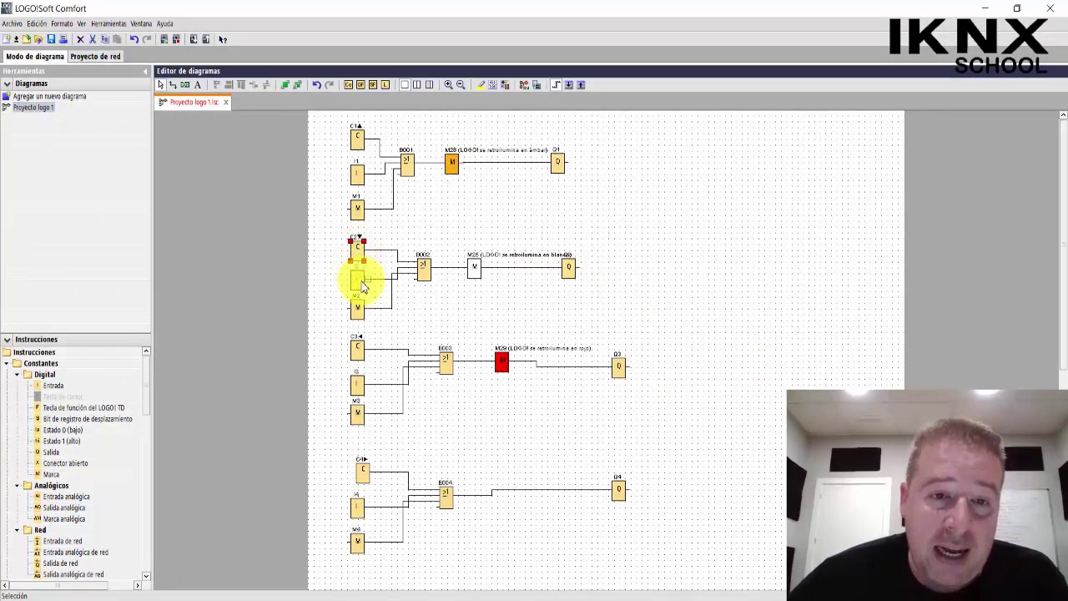
{"action": "left_click", "coordinate": [358, 284]}
{"action": "left_click", "coordinate": [358, 309]}
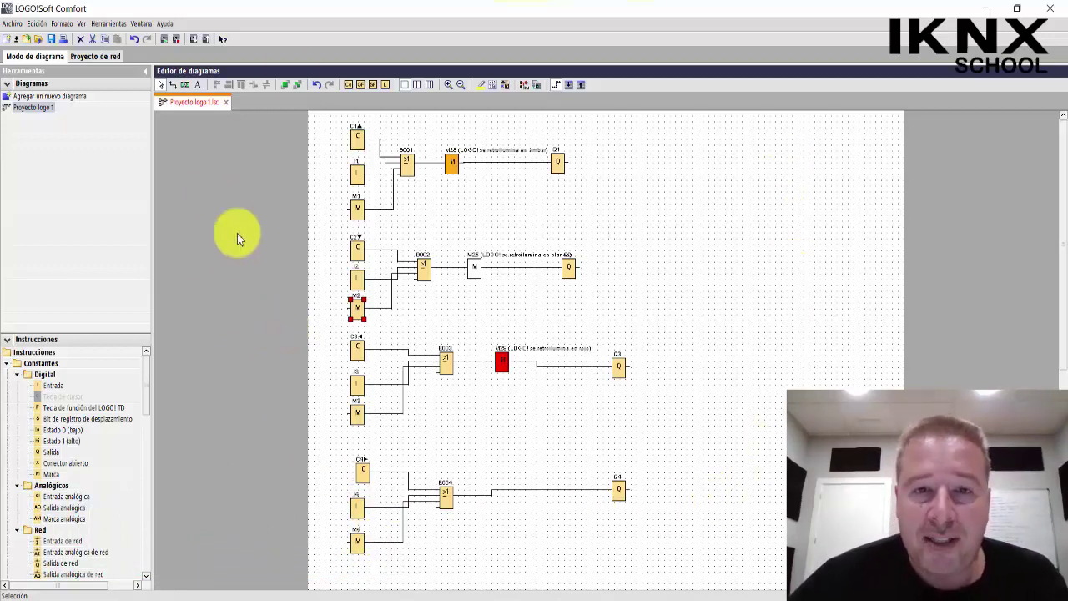
- Simulate the program, switch inputs I1 to I4 on and off to test outputs Q1 to Q4, and stop the simulation
{"action": "left_click", "coordinate": [525, 87]}
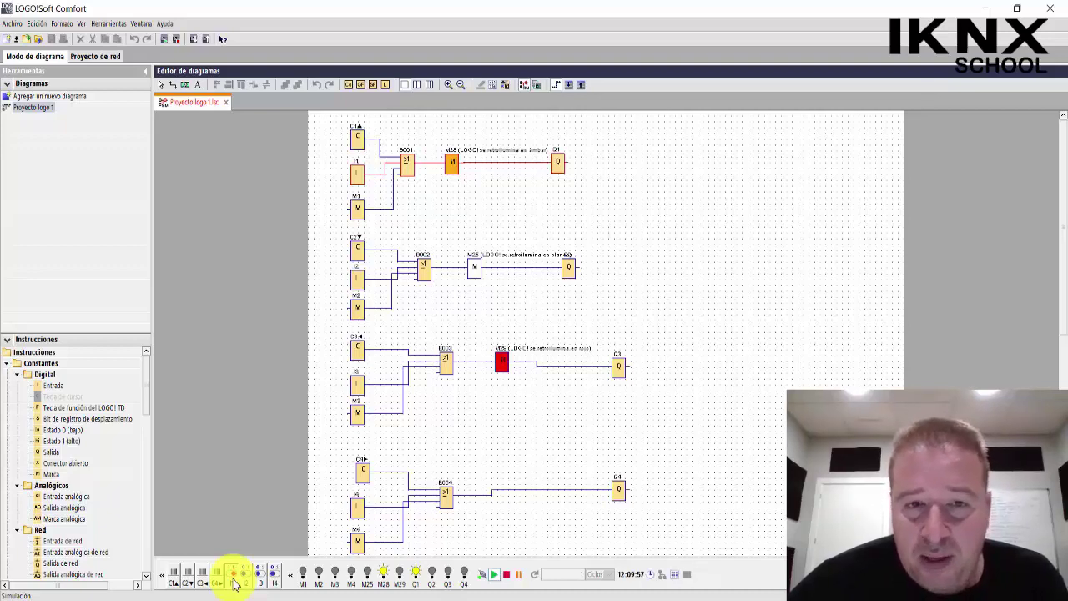
{"action": "left_click", "coordinate": [233, 581]}
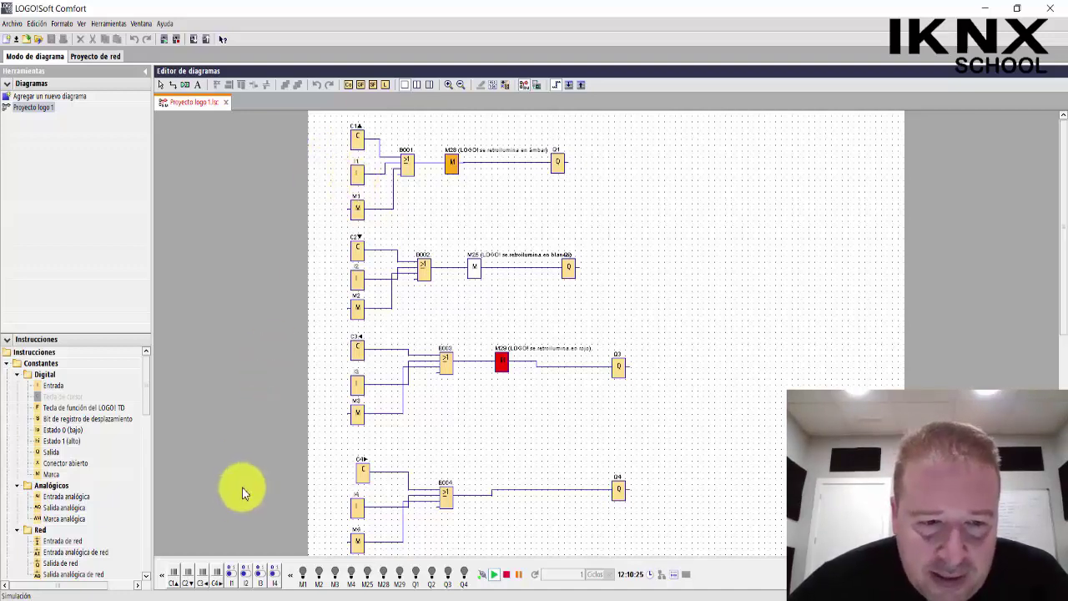
{"action": "left_click", "coordinate": [232, 575]}
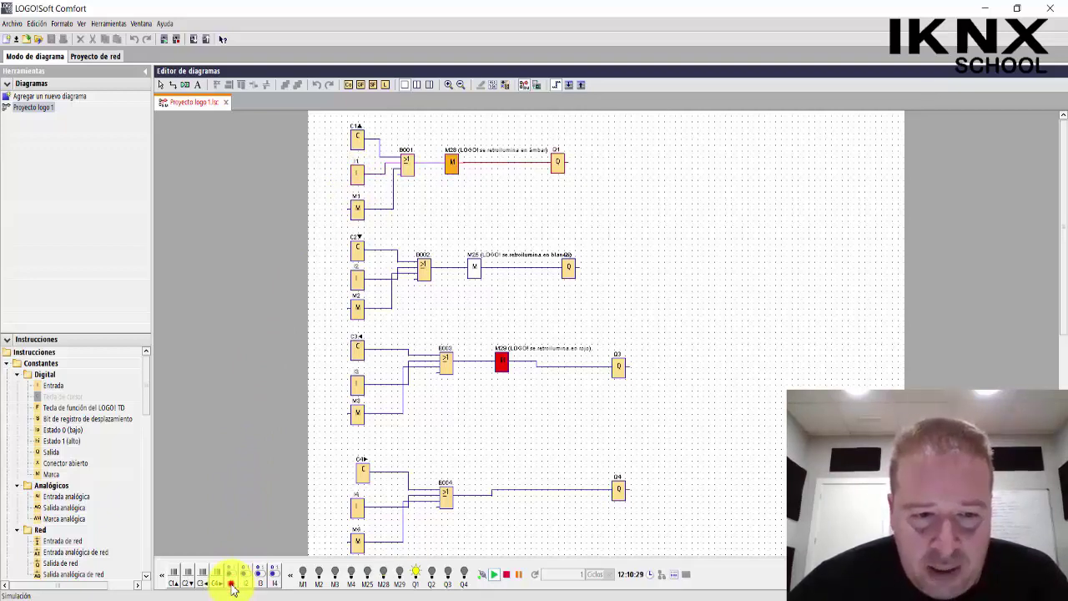
{"action": "left_click", "coordinate": [243, 577]}
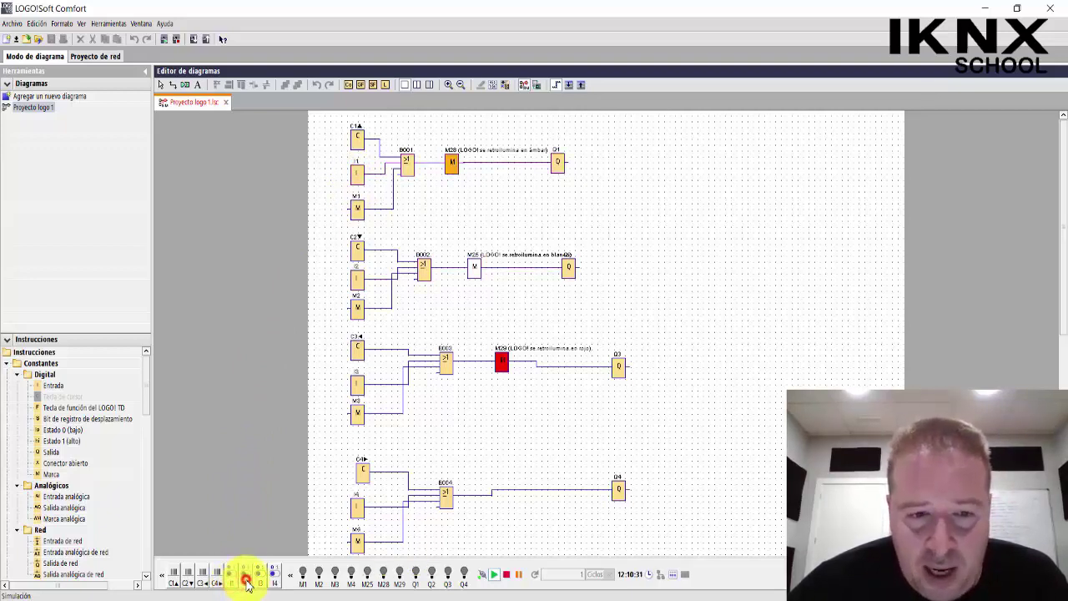
{"action": "left_click", "coordinate": [261, 581]}
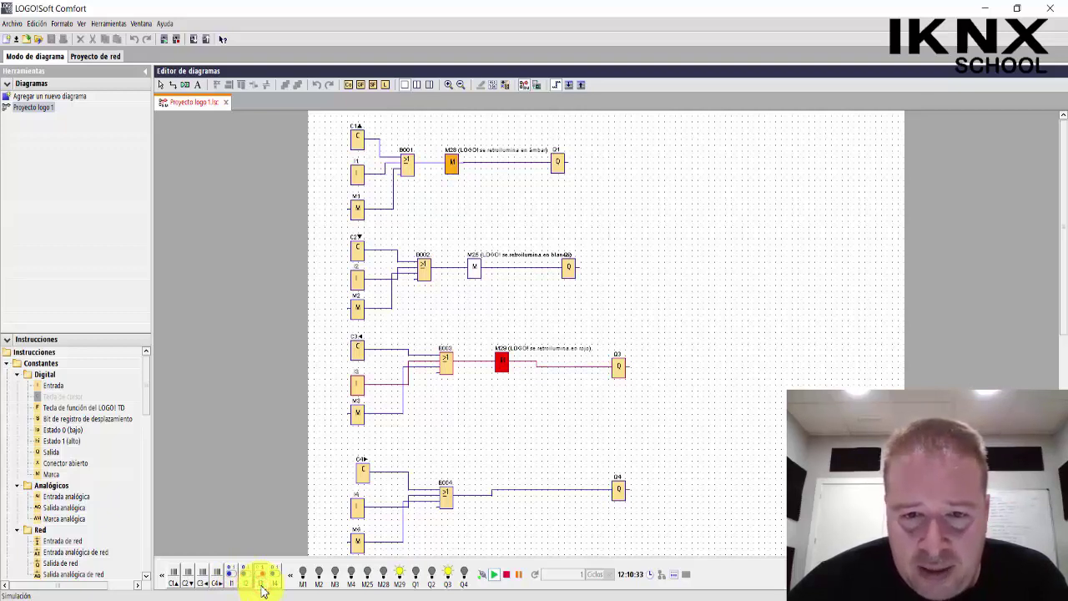
{"action": "left_click", "coordinate": [261, 586]}
{"action": "left_click", "coordinate": [275, 585]}
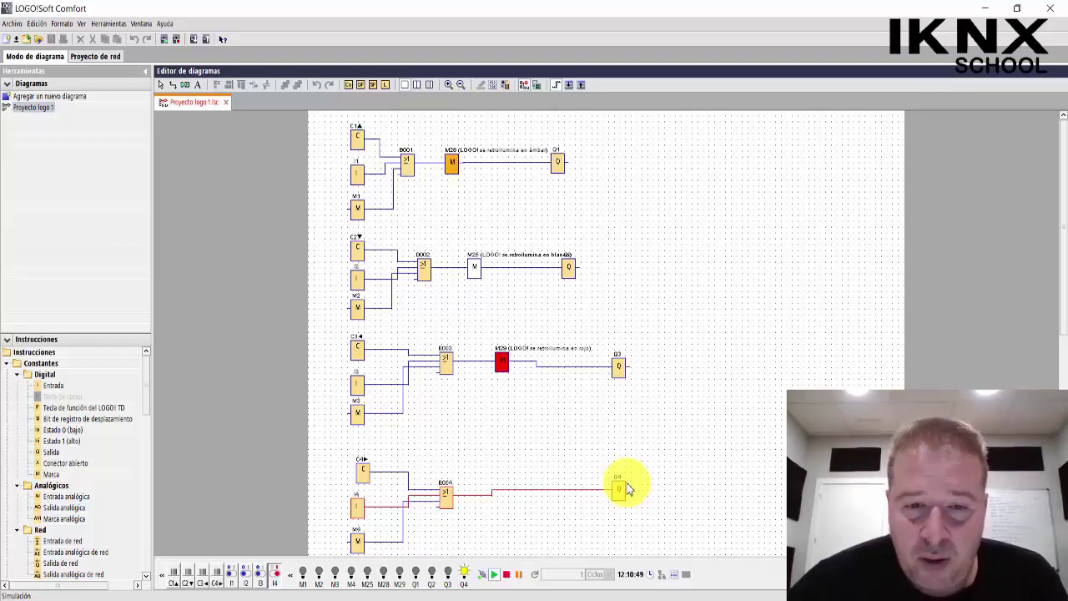
{"action": "left_click", "coordinate": [276, 574]}
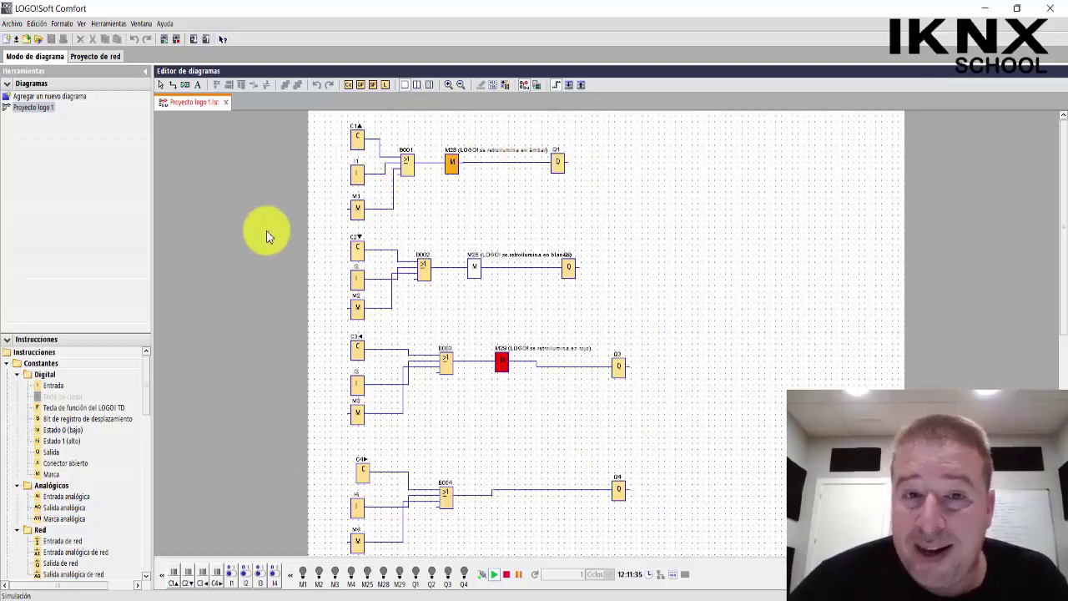
{"action": "left_click", "coordinate": [507, 576]}
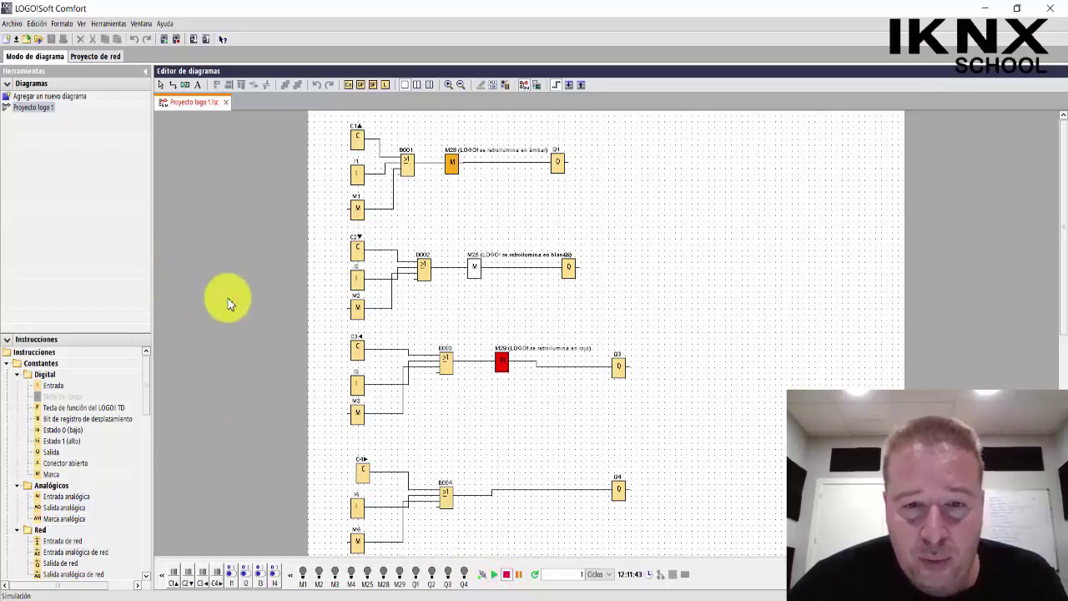
- Refresh the accessible devices and transfer the program to the LOGO! at 192.168.1.83, allowing its change to STOP mode
{"action": "left_click", "coordinate": [194, 40]}
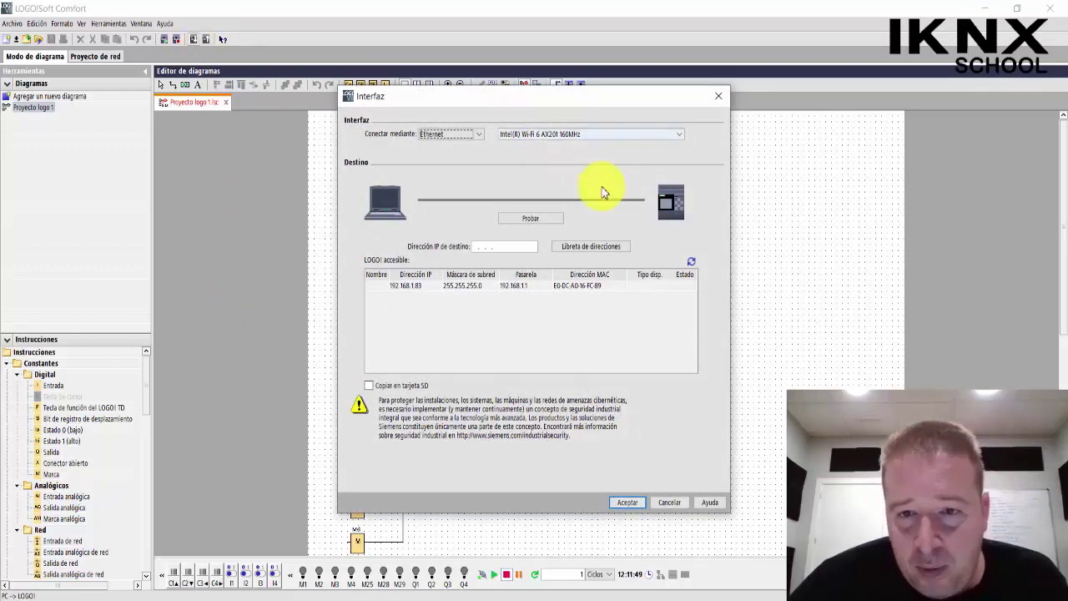
{"action": "left_click", "coordinate": [688, 264]}
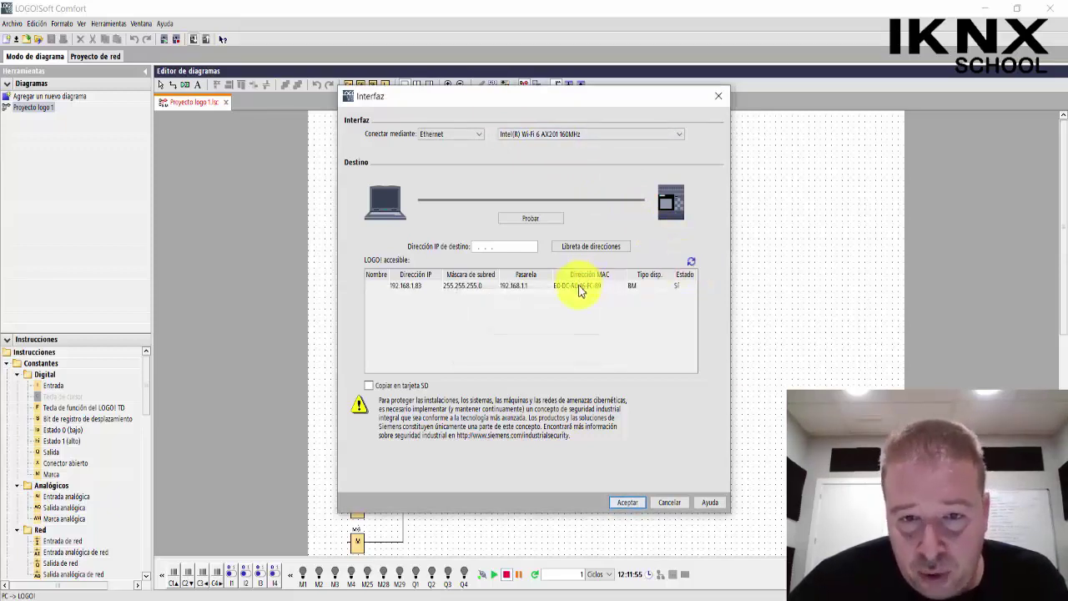
{"action": "left_click", "coordinate": [579, 286]}
{"action": "left_click", "coordinate": [626, 502]}
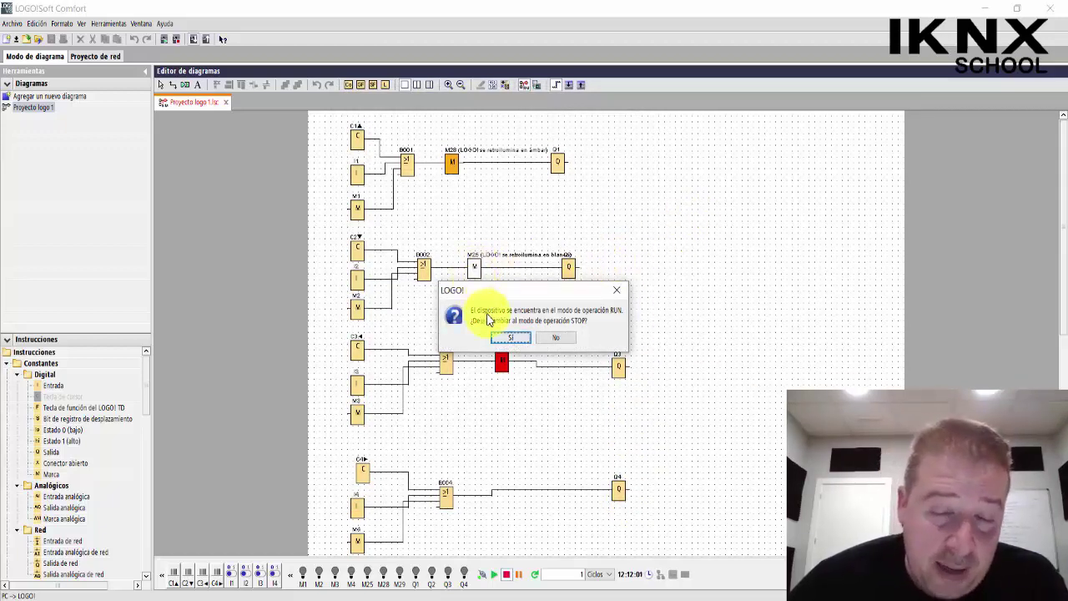
{"action": "left_click", "coordinate": [511, 337]}
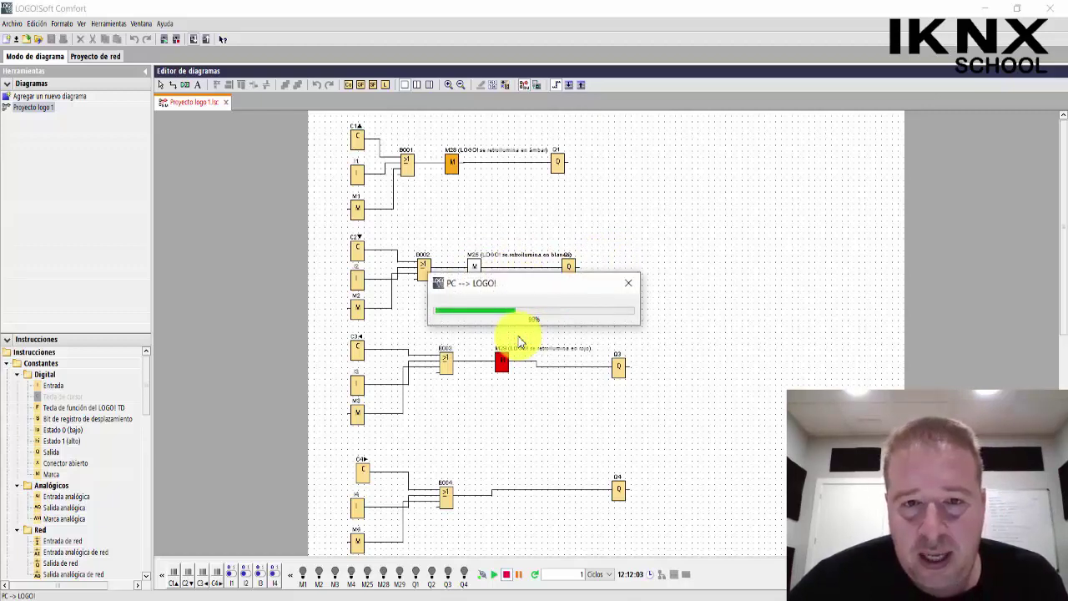
{"action": "left_click", "coordinate": [515, 327]}
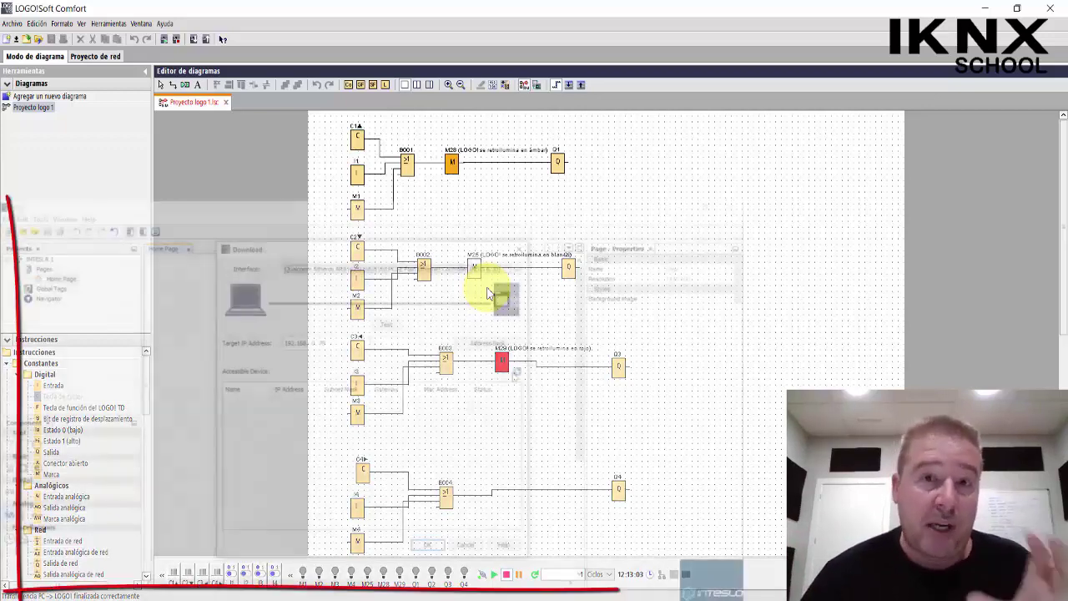
- Switch to the LOGO! web editor and download the INTESLA 1 project to the device at 192.168.0.78
{"action": "left_click", "coordinate": [518, 371]}
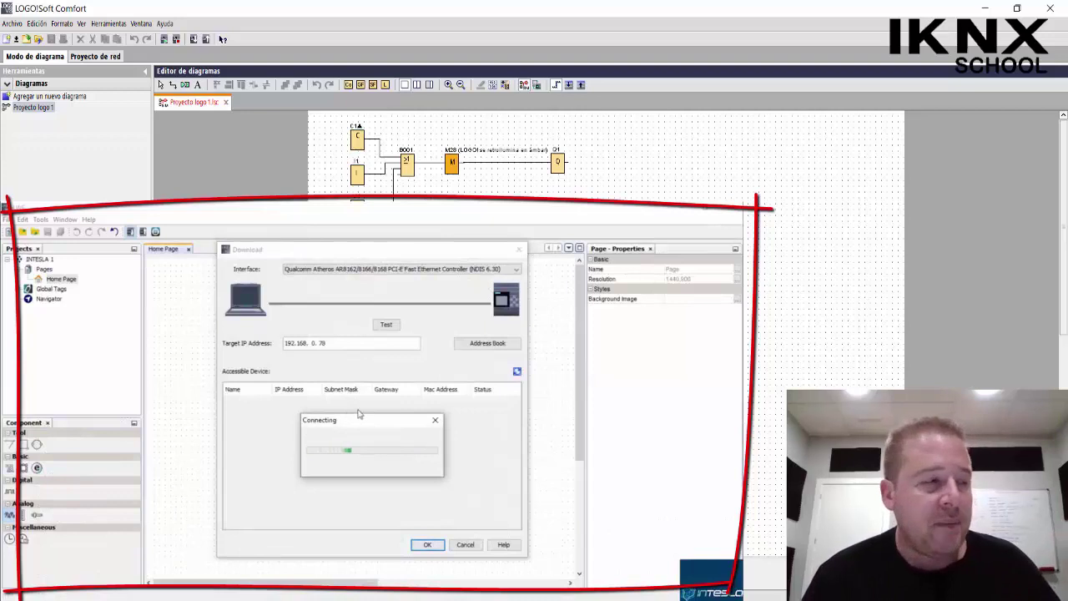
{"action": "left_click", "coordinate": [428, 544]}
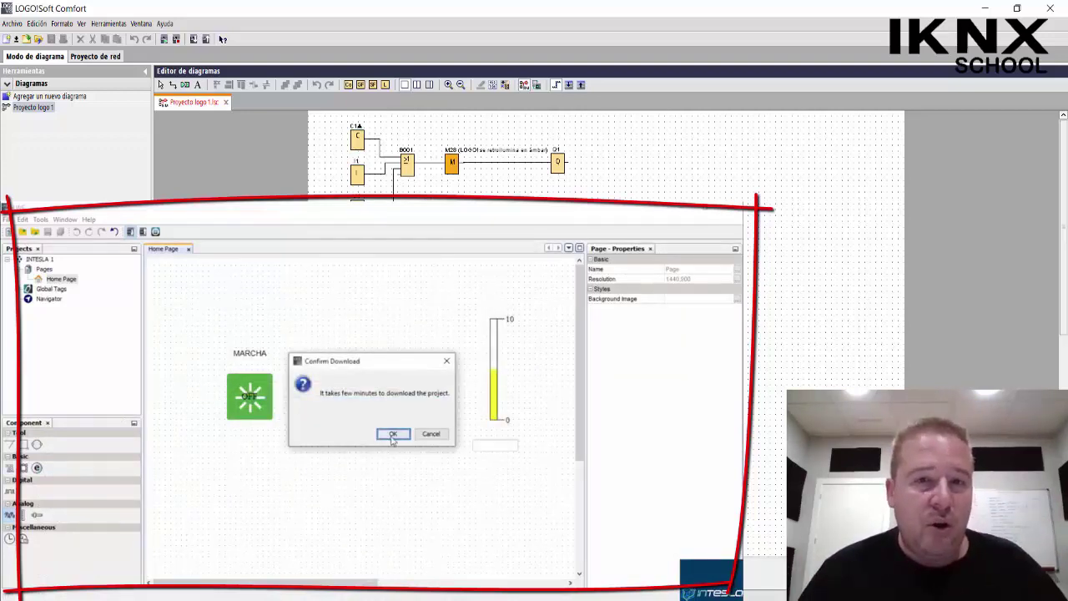
{"action": "left_click", "coordinate": [391, 434]}
{"action": "left_click", "coordinate": [393, 433]}
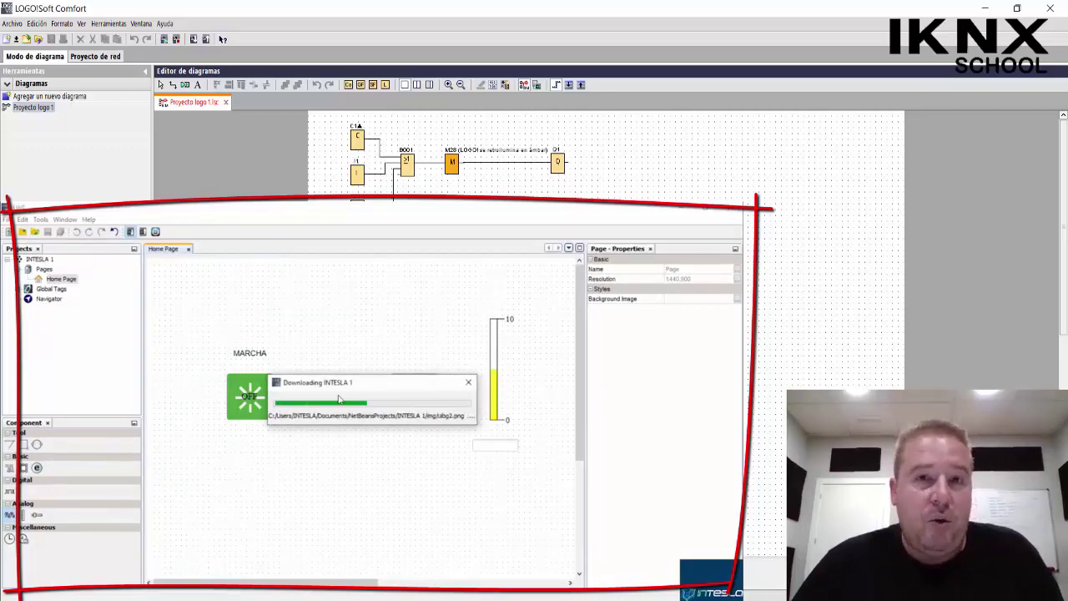
{"action": "left_click", "coordinate": [389, 434]}
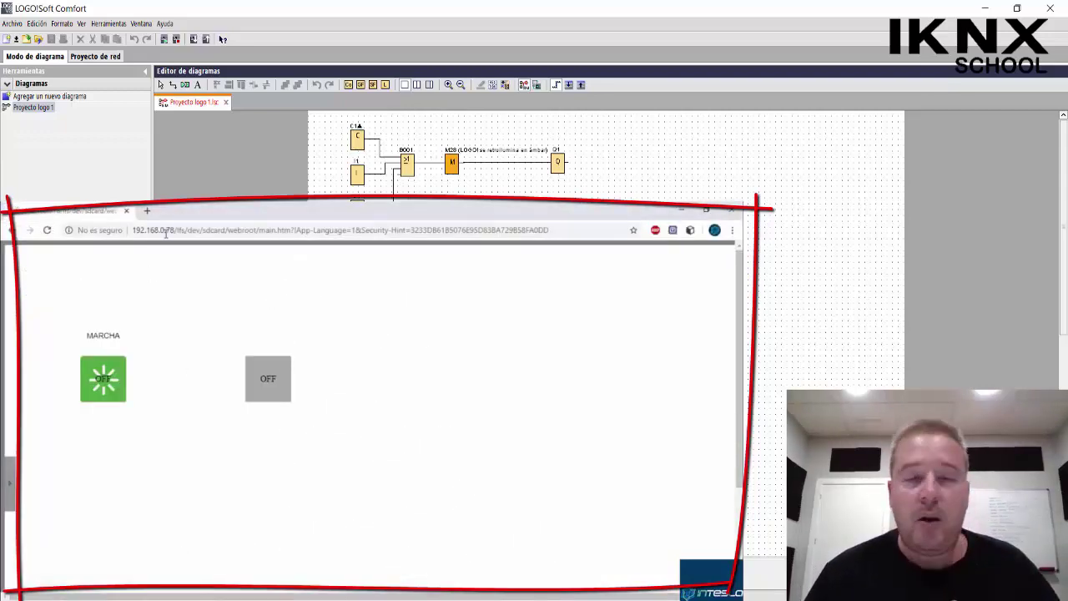
- Load the device's web page at 192.168.0.78 in the web browser
{"action": "left_click", "coordinate": [165, 234]}
{"action": "type", "text": "192.168.0.78"}
{"action": "key", "text": "Return"}
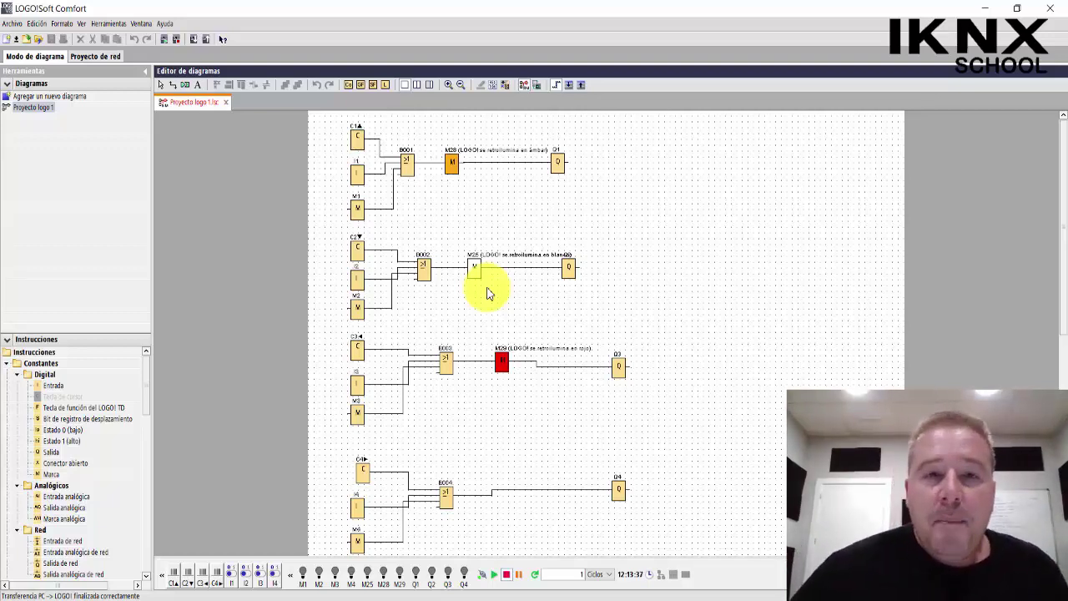
- Connect to the LOGO! at 192.168.1.83 in STOP mode, review the web server options in its access control settings, and close the configuration
{"action": "left_click", "coordinate": [117, 23]}
{"action": "mouse_move", "coordinate": [211, 44]}
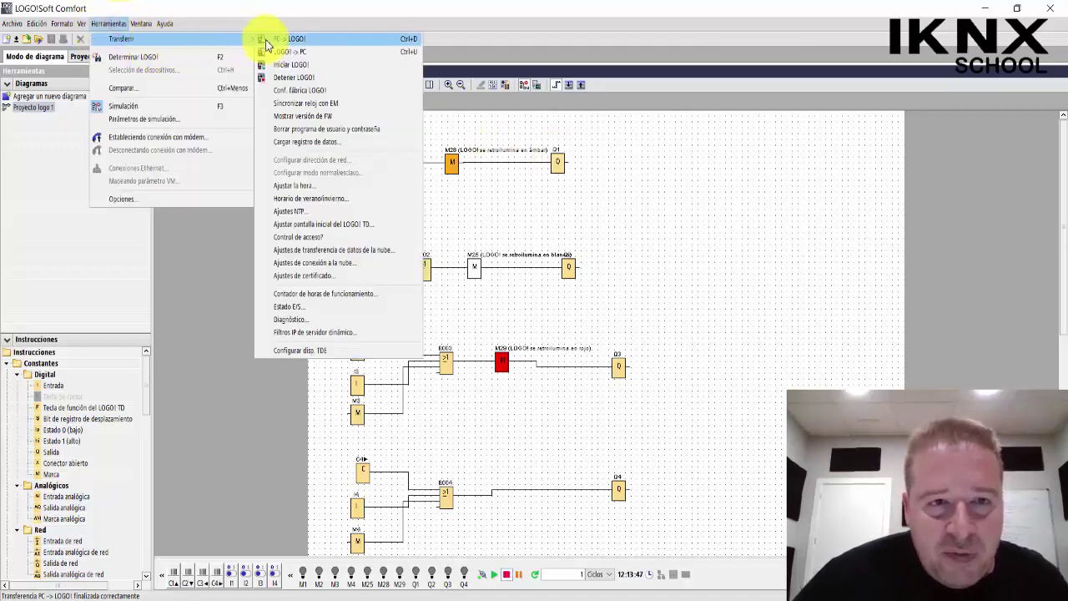
{"action": "left_click", "coordinate": [321, 241]}
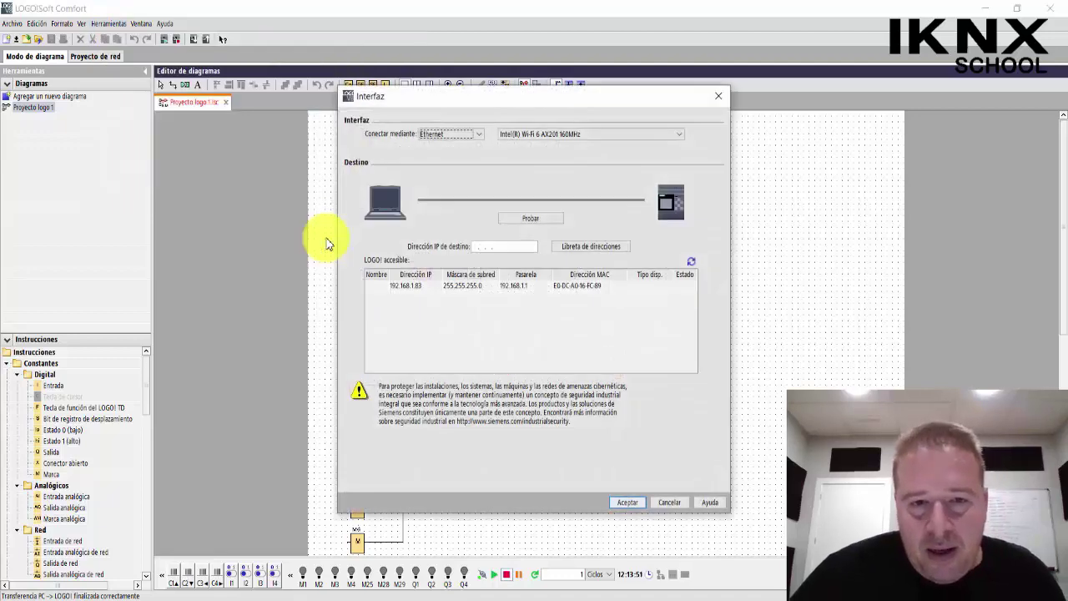
{"action": "left_click", "coordinate": [559, 286]}
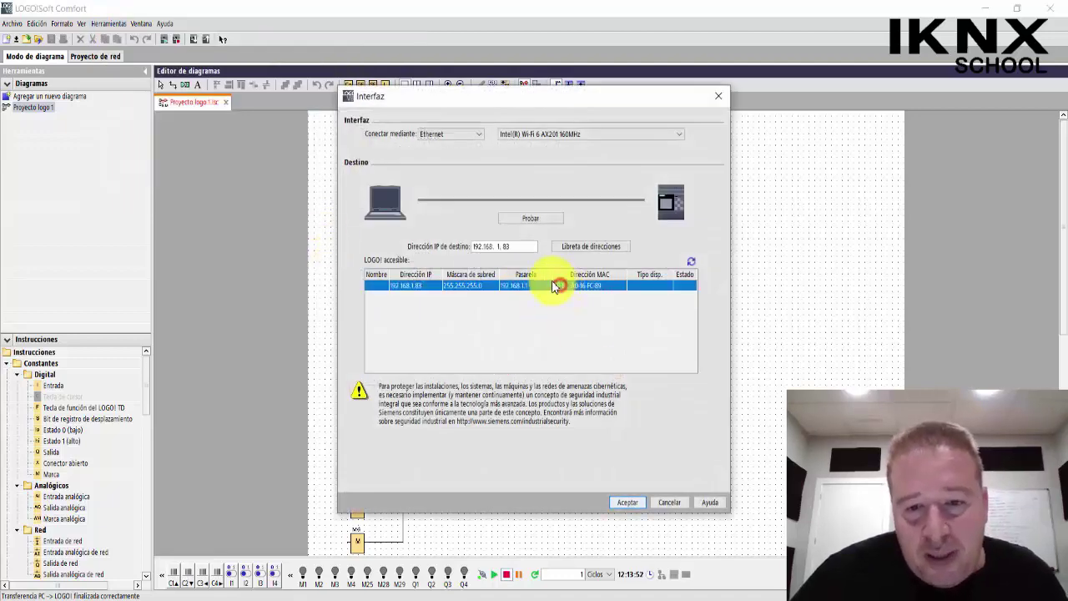
{"action": "left_click", "coordinate": [626, 501]}
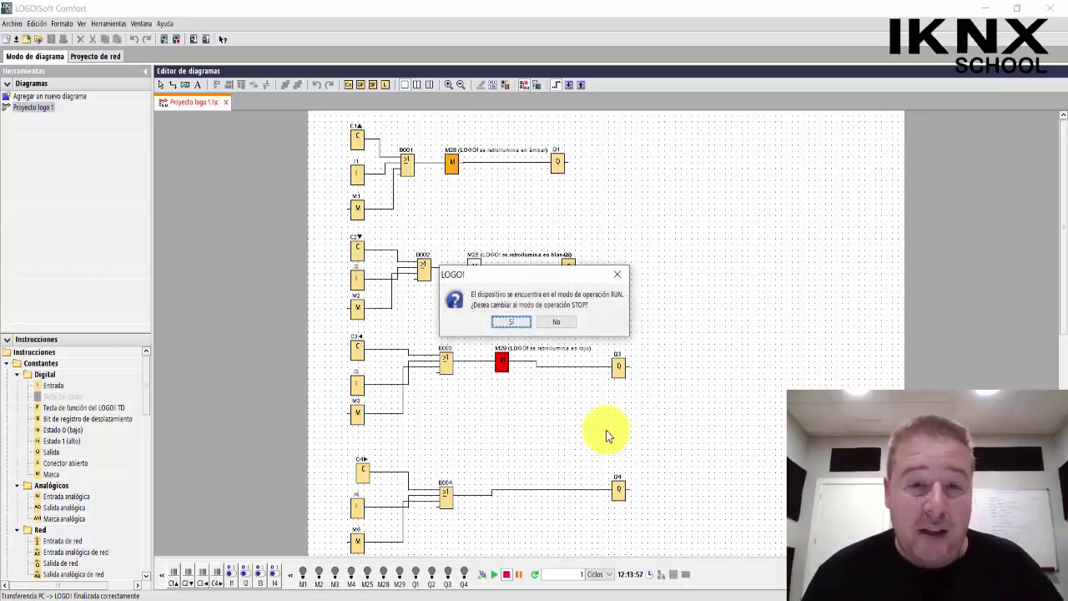
{"action": "left_click", "coordinate": [513, 322]}
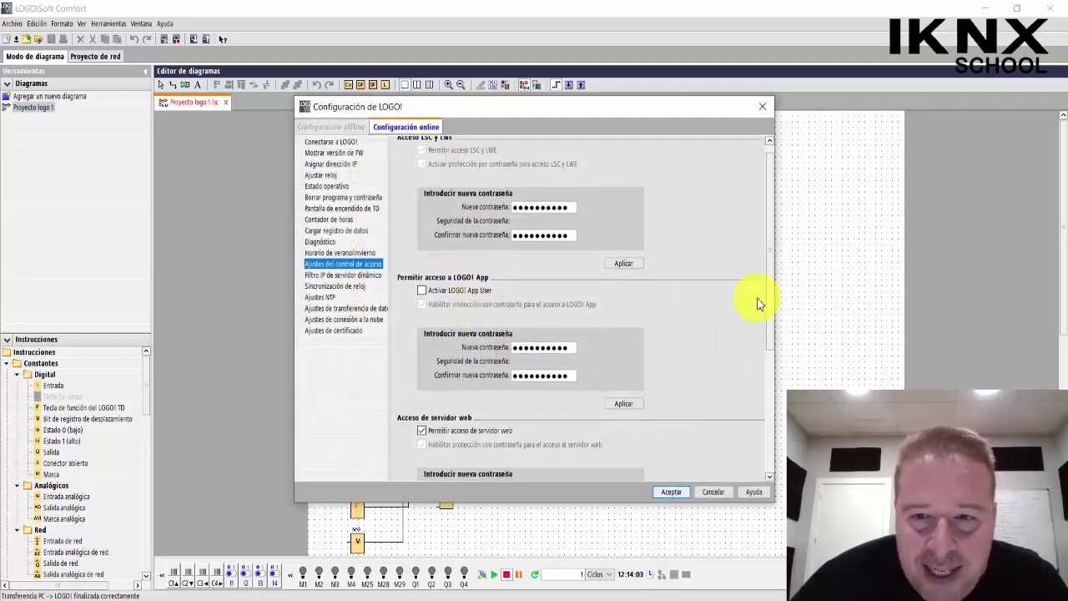
{"action": "left_click_drag", "start_coordinate": [772, 286], "coordinate": [785, 389]}
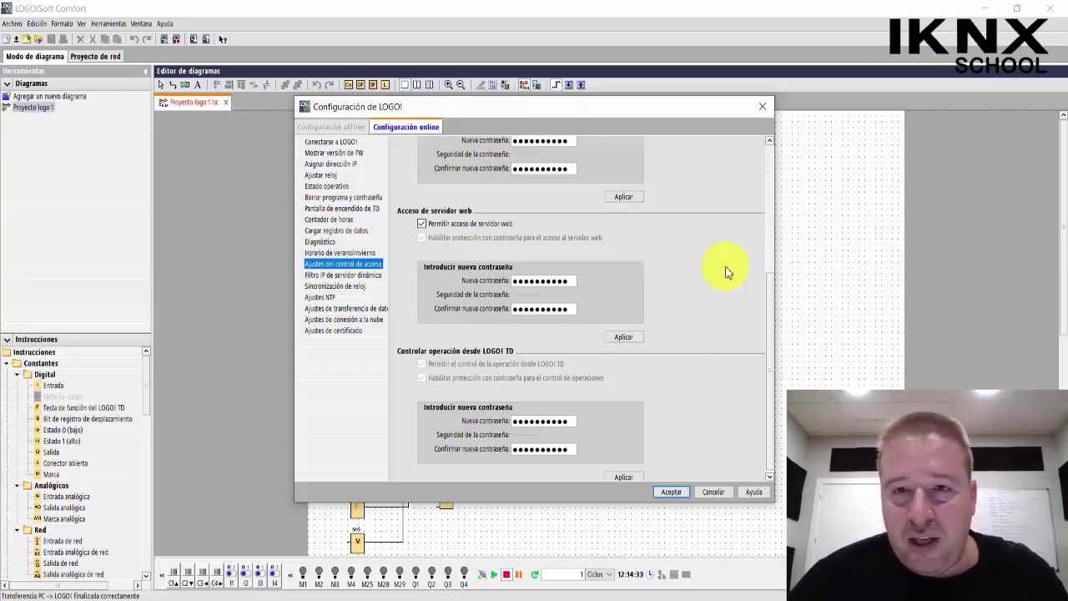
{"action": "left_click", "coordinate": [761, 107]}
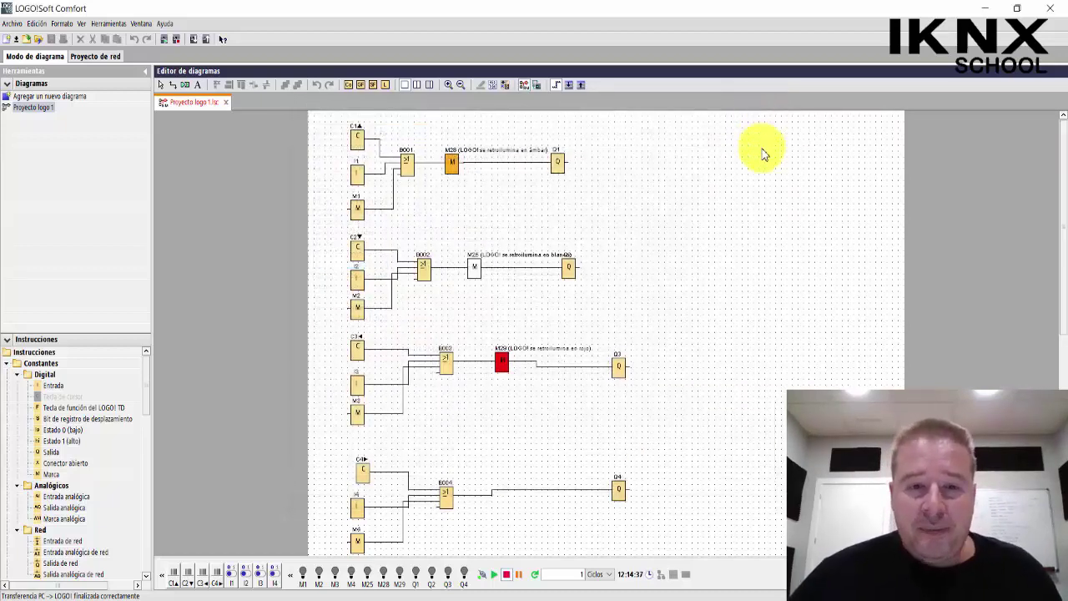
- Switch to ETS5, stop the group monitor recording, and close the diagnostics while discarding the unsaved telegrams
{"action": "left_click", "coordinate": [704, 597]}
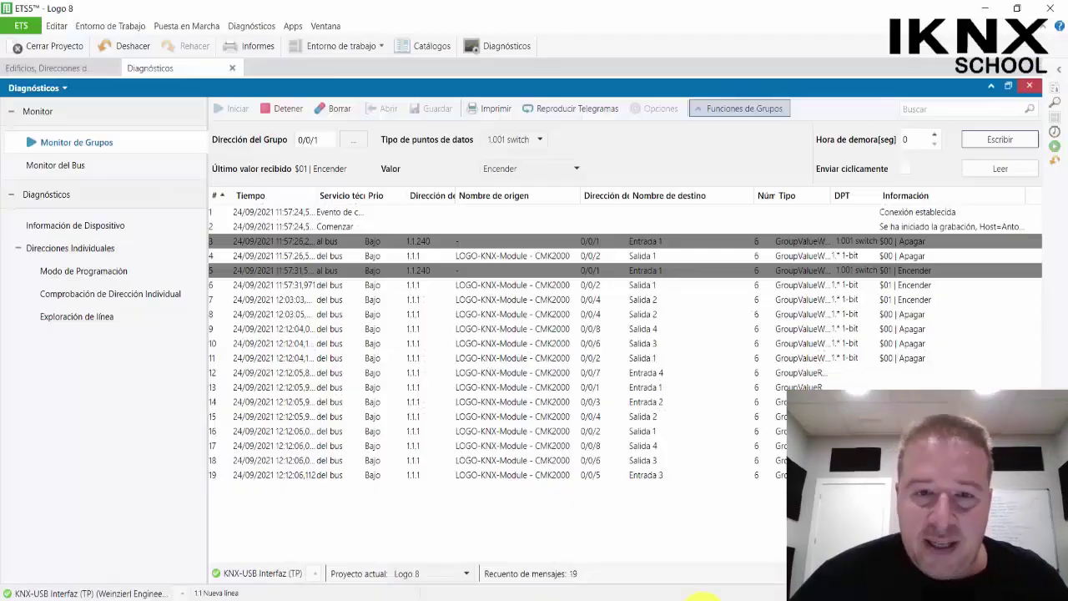
{"action": "left_click", "coordinate": [289, 109]}
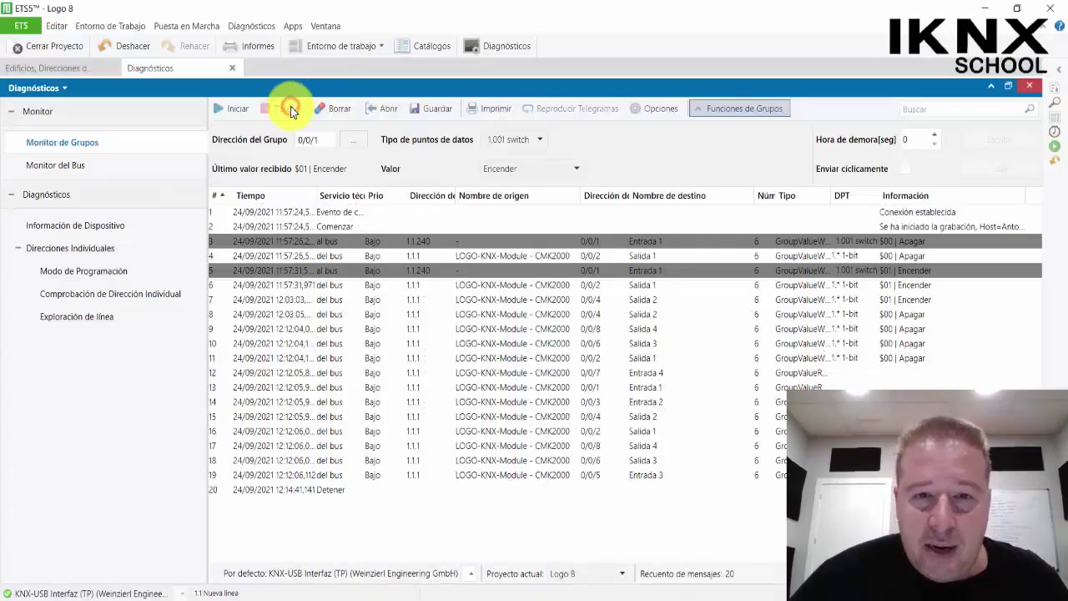
{"action": "left_click", "coordinate": [1032, 88]}
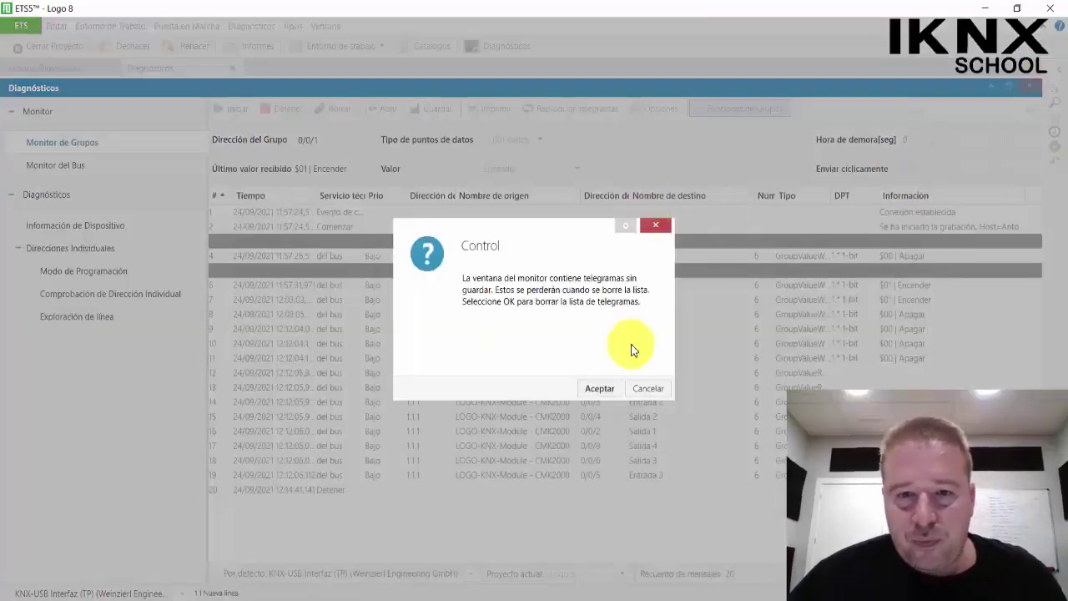
{"action": "left_click", "coordinate": [599, 389]}
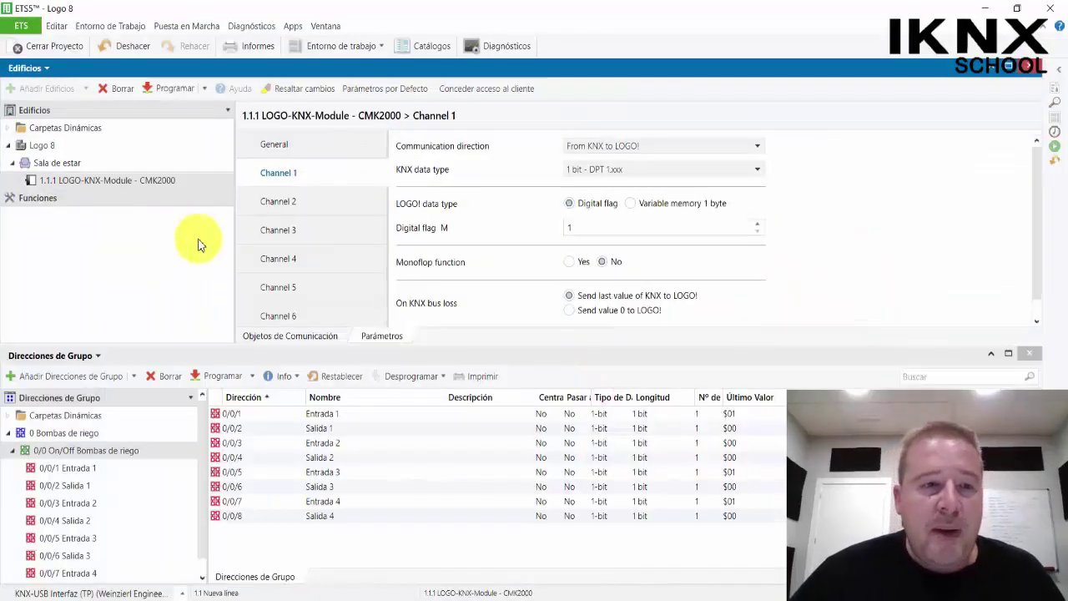
- Expand the 1.1.1 LOGO-KNX-Module, close the group addresses panel, and examine the module's list of parameter channels up to Channel 50
{"action": "left_click", "coordinate": [19, 181]}
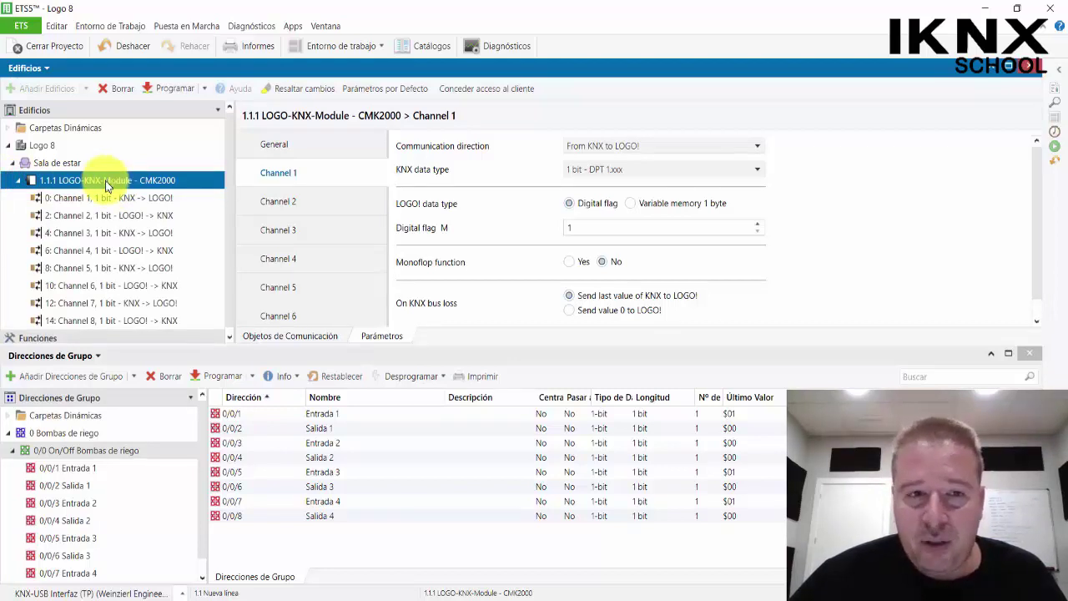
{"action": "left_click", "coordinate": [1029, 354]}
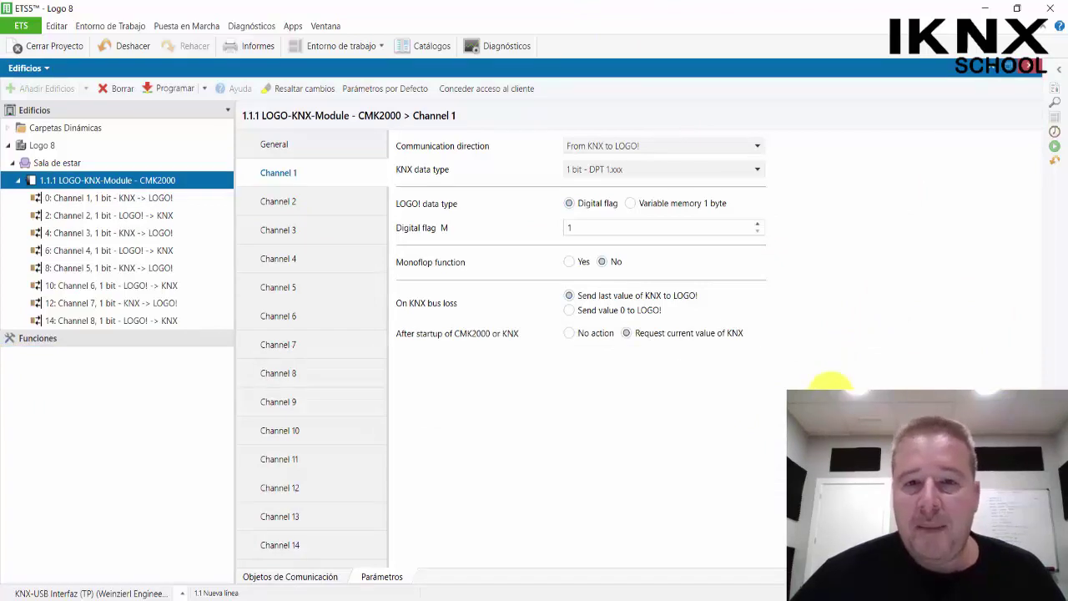
{"action": "left_click", "coordinate": [332, 309]}
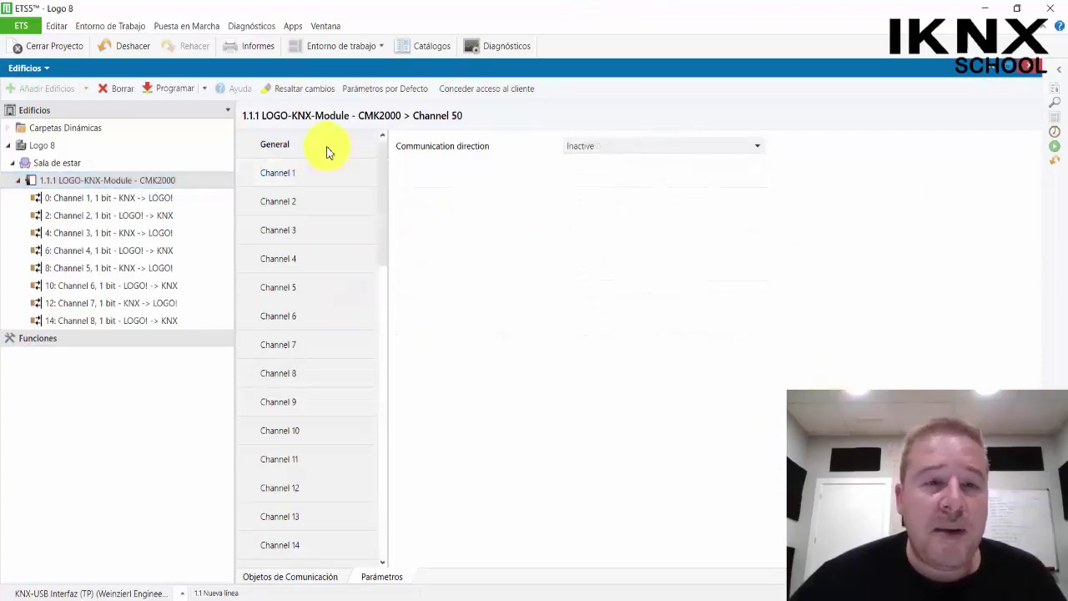
{"action": "scroll", "coordinate": [334, 203], "scroll_direction": "down", "scroll_amount": 10}
{"action": "scroll", "coordinate": [334, 203], "scroll_direction": "down", "scroll_amount": 5}
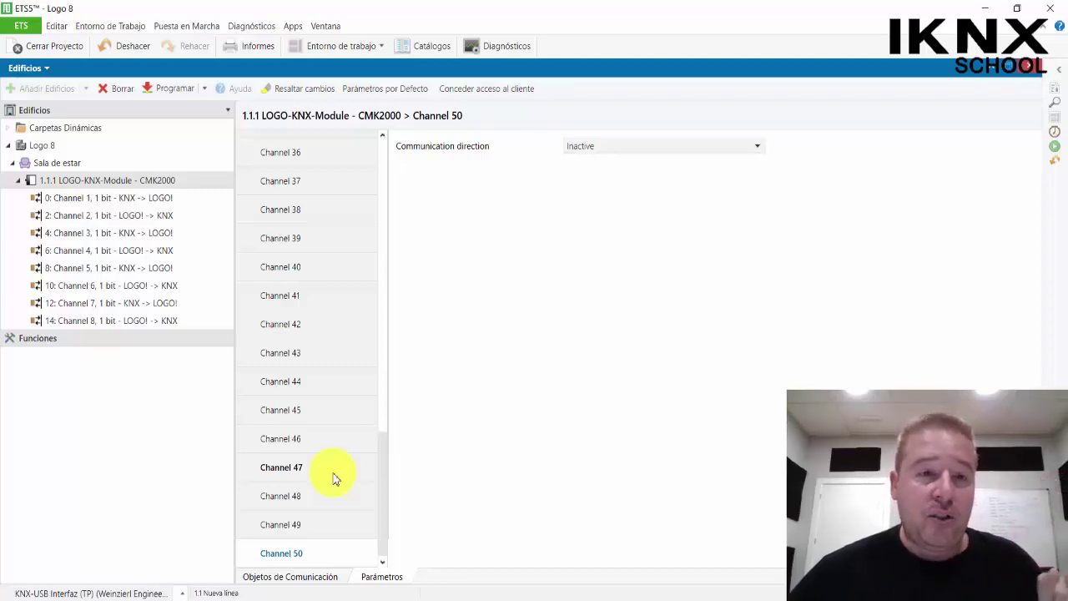
{"action": "scroll", "coordinate": [318, 182], "scroll_direction": "up", "scroll_amount": 3}
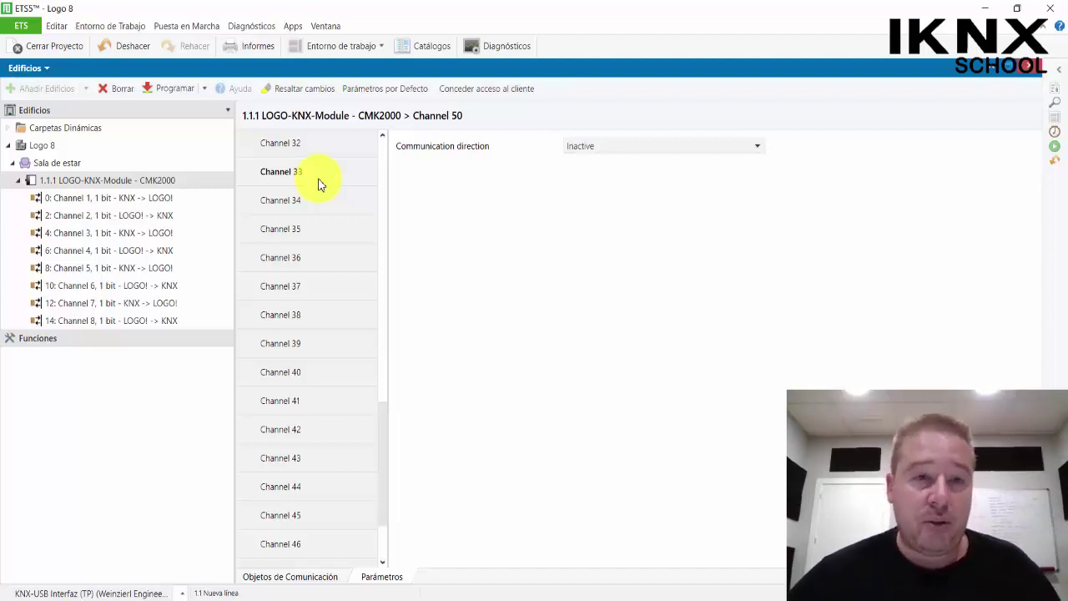
{"action": "scroll", "coordinate": [320, 179], "scroll_direction": "up", "scroll_amount": 10}
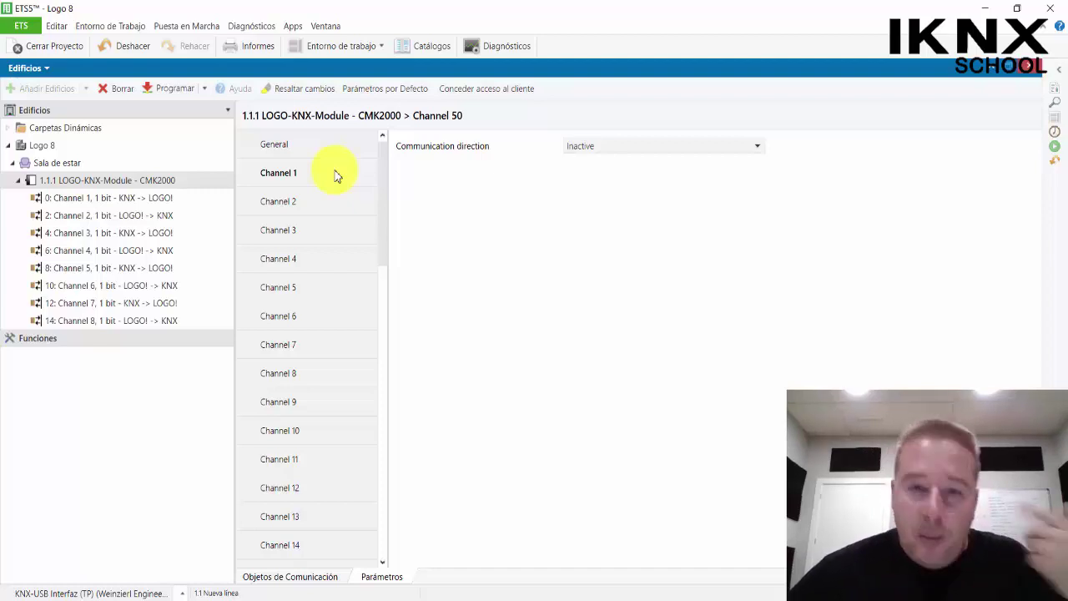
- Review the module's general parameters, checking the IP address of the LOGO! base module and the module's own IP address
{"action": "left_click", "coordinate": [299, 143]}
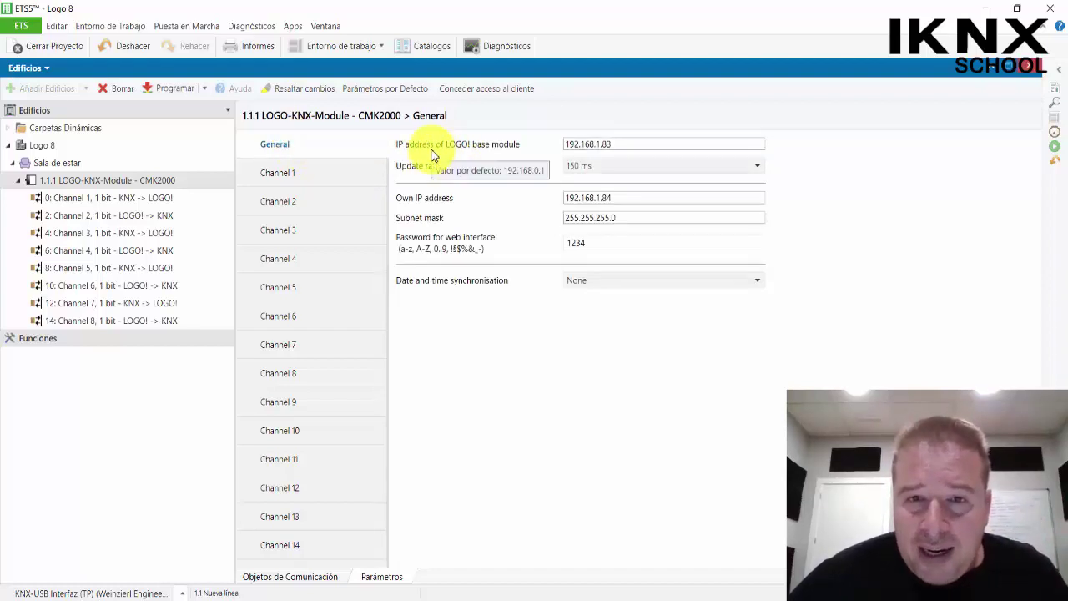
{"action": "double_click", "coordinate": [640, 145]}
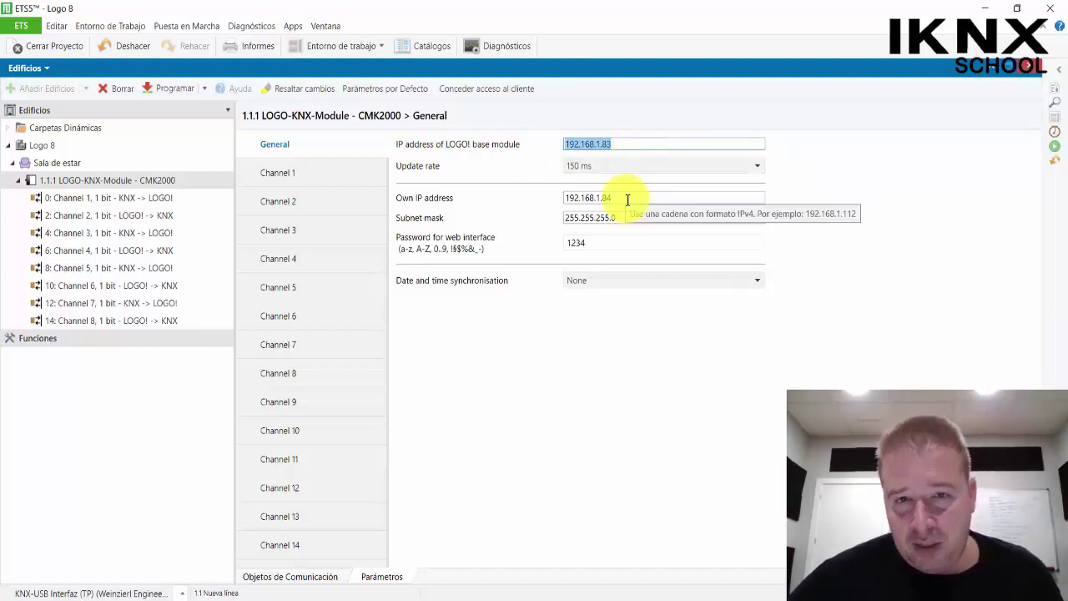
{"action": "left_click", "coordinate": [622, 146]}
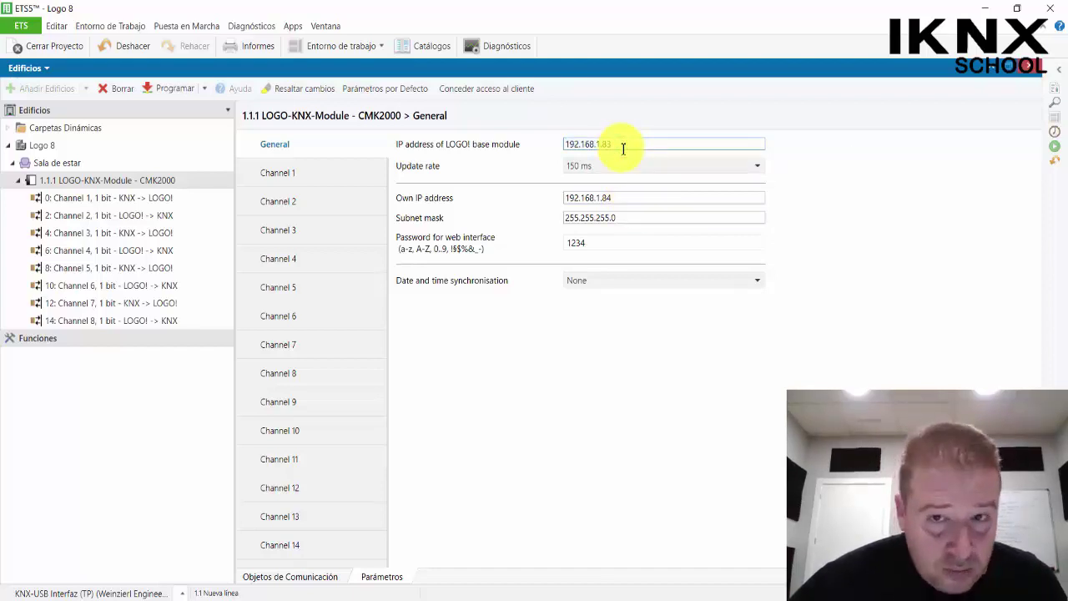
{"action": "left_click", "coordinate": [621, 199]}
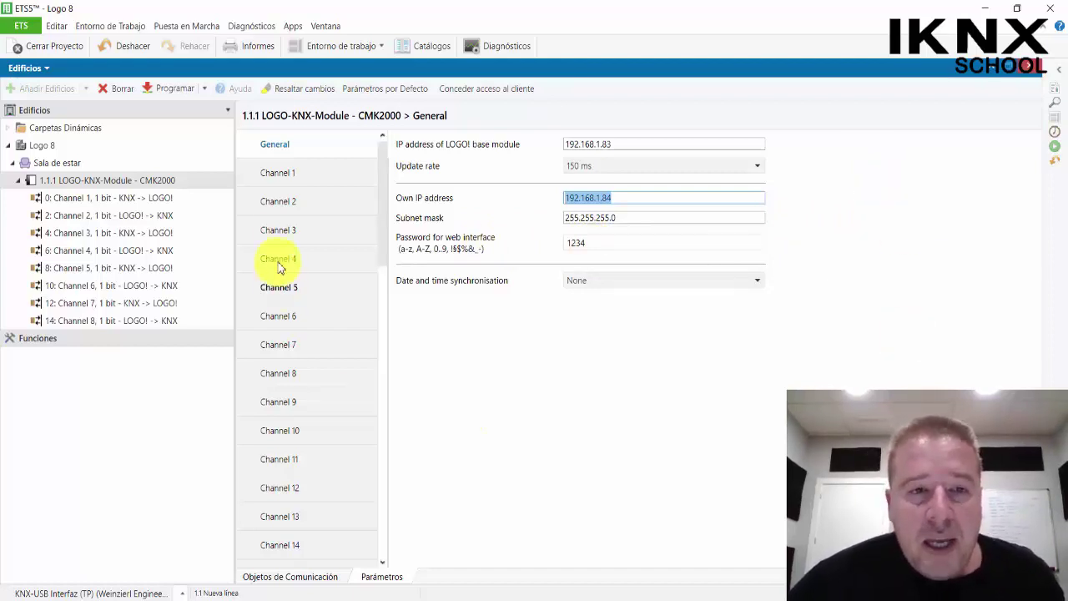
- Compare the parameters of Channel 1 and Channel 2, including communication direction, LOGO! data type, and the assigned flag or output
{"action": "left_click", "coordinate": [306, 177]}
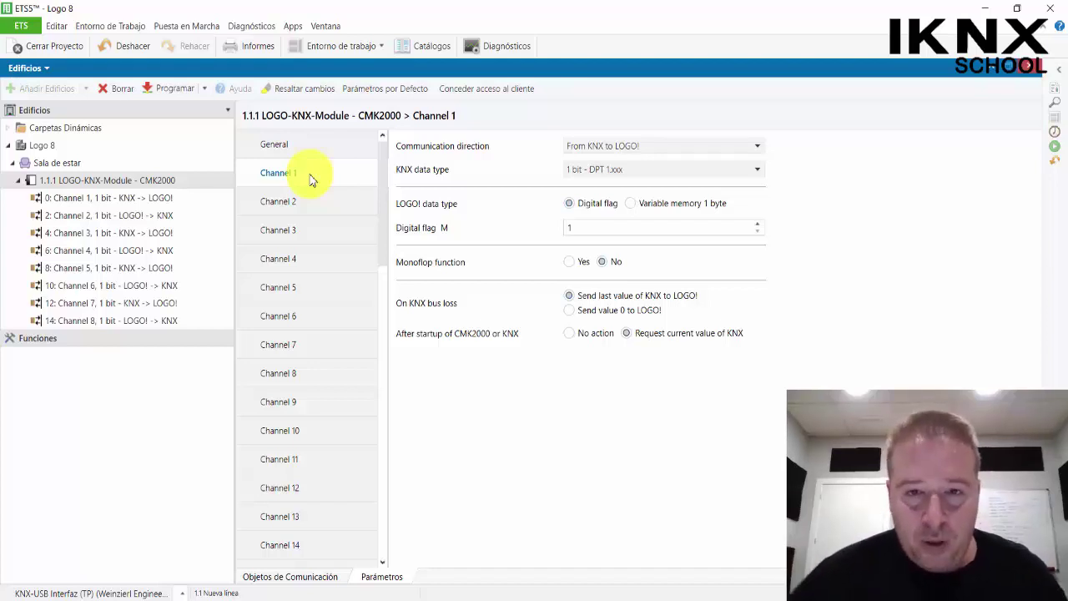
{"action": "left_click", "coordinate": [318, 172]}
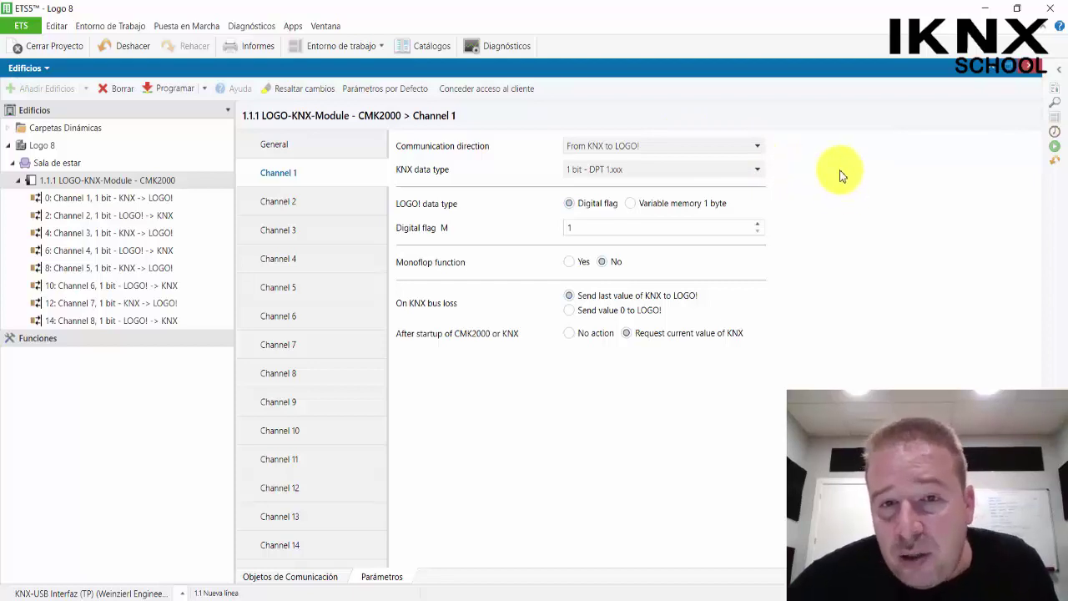
{"action": "left_click", "coordinate": [334, 205]}
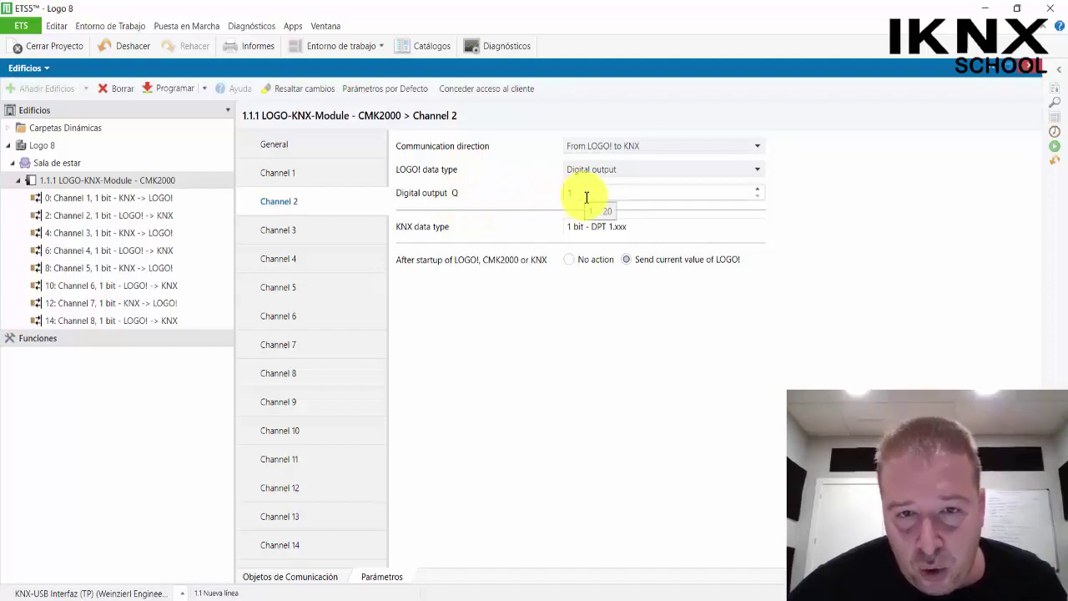
{"action": "left_click", "coordinate": [292, 171]}
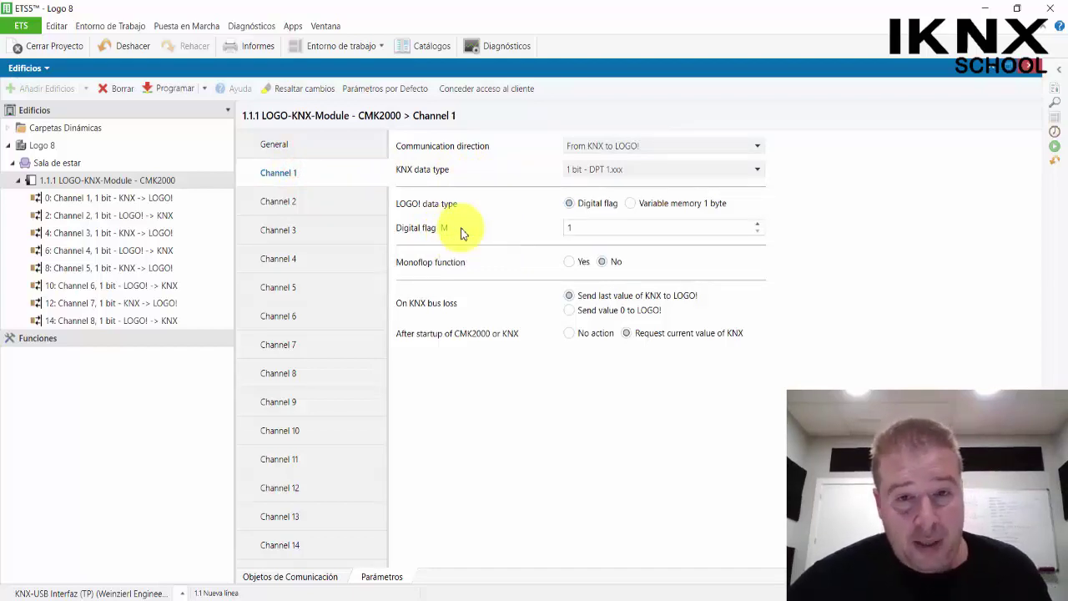
- Check marker M1 in the LOGO!Soft Comfort diagram against the digital flag parameter of Channel 1 in ETS5
{"action": "key", "text": "alt+Tab"}
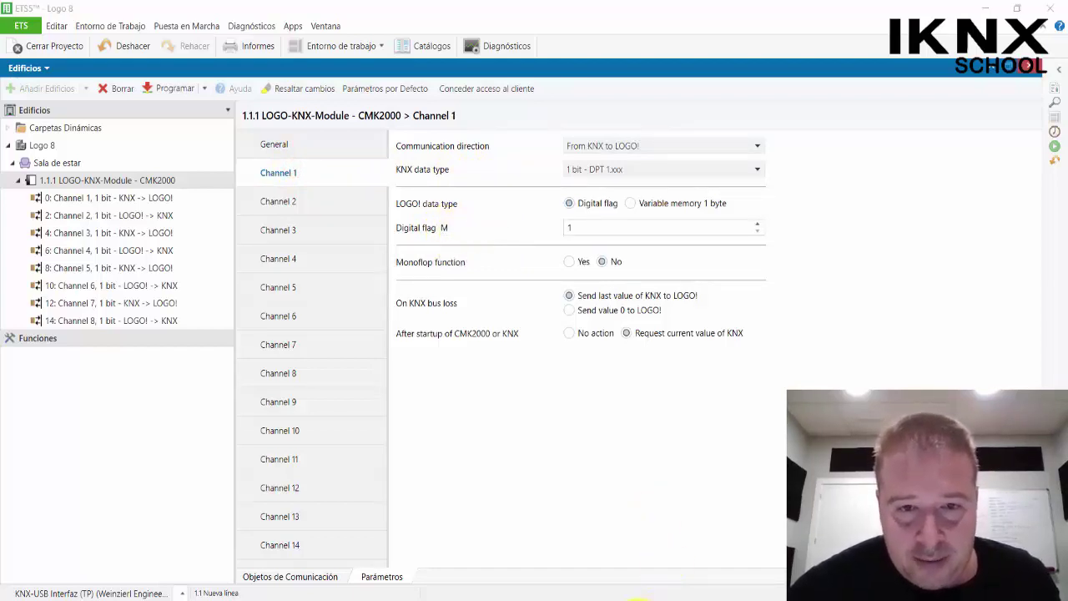
{"action": "left_click", "coordinate": [358, 209]}
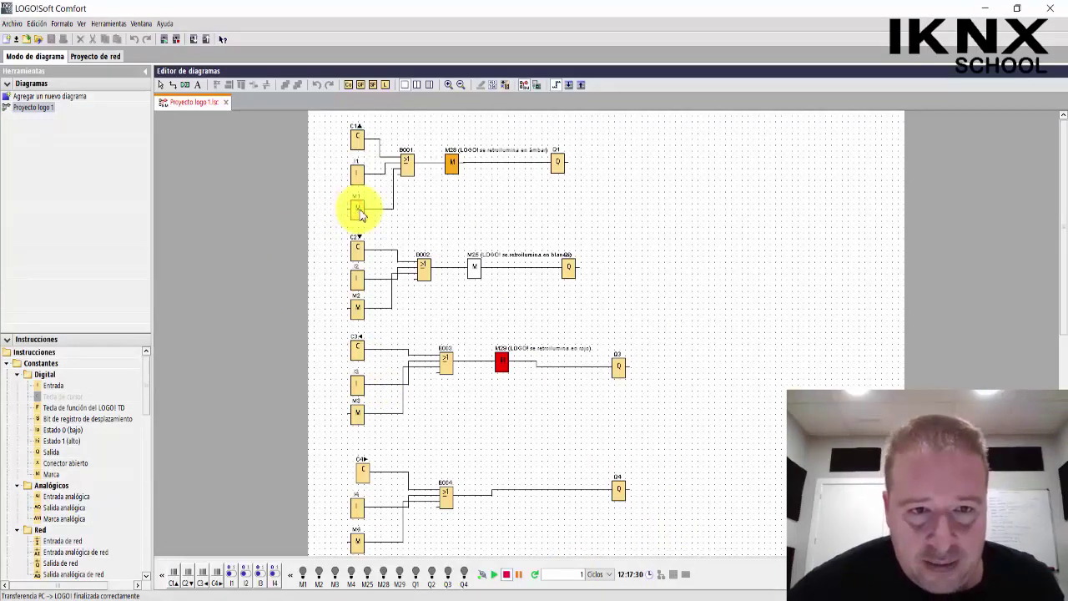
{"action": "left_click", "coordinate": [358, 209]}
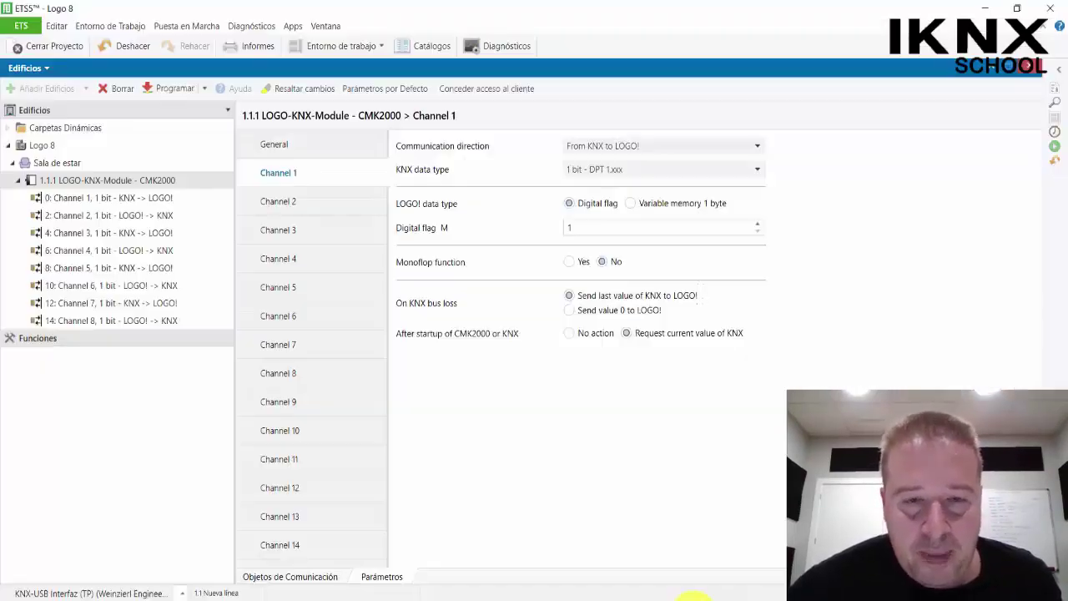
{"action": "left_click", "coordinate": [601, 228]}
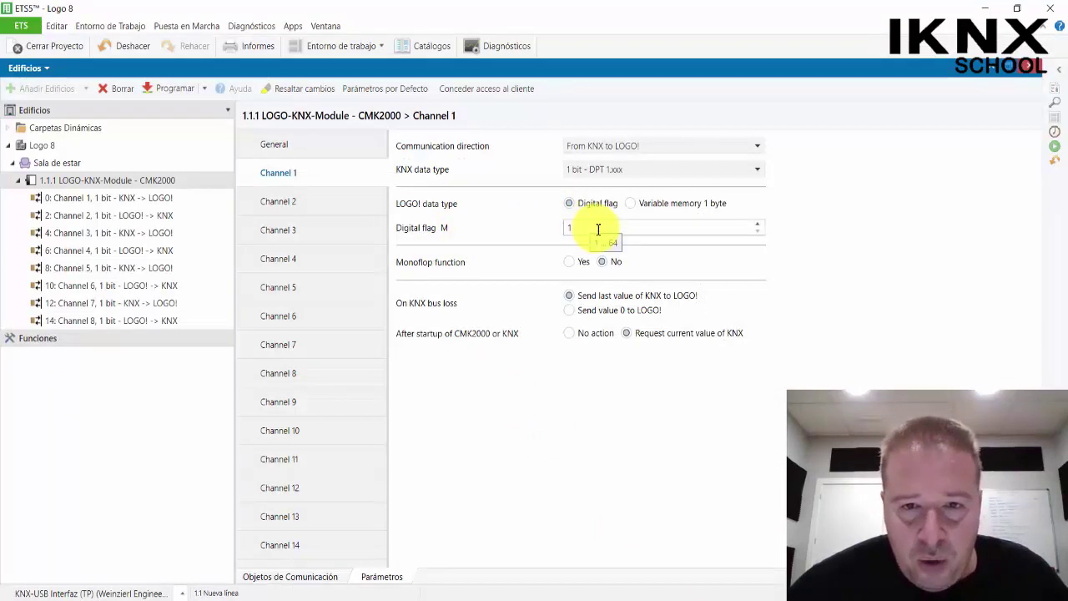
- Review the parameters of Channels 3 to 8, checking each channel's communication direction and its digital flag or digital output number
{"action": "left_click", "coordinate": [292, 230]}
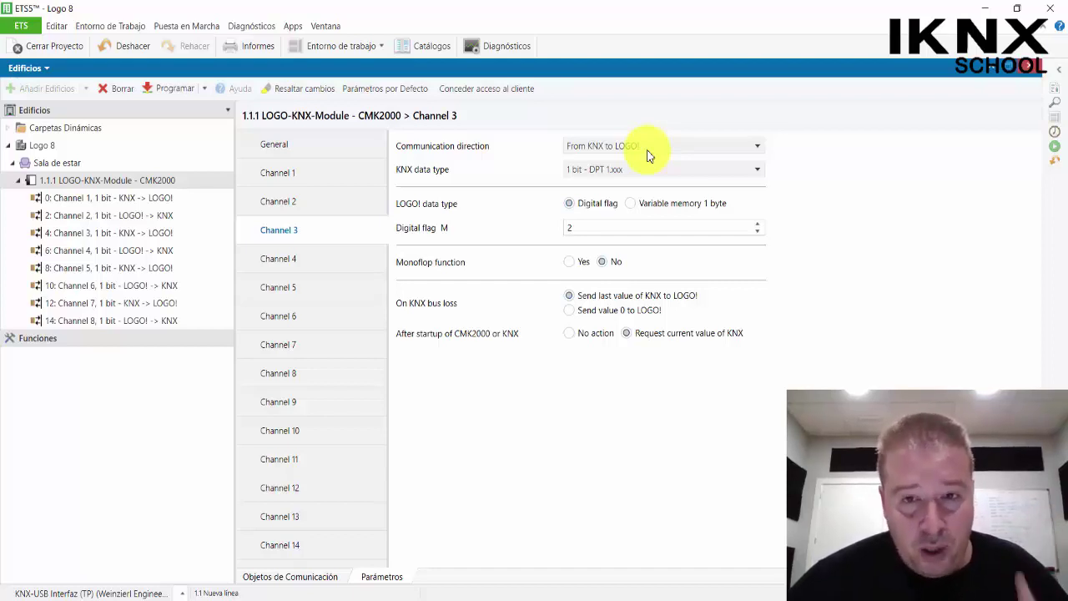
{"action": "left_click", "coordinate": [308, 264]}
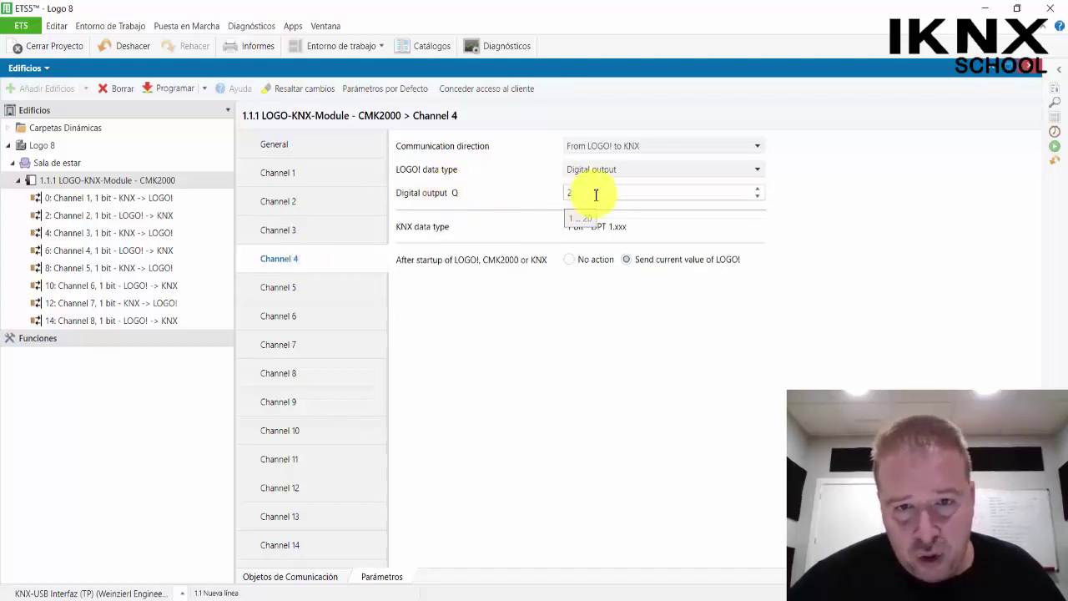
{"action": "left_click", "coordinate": [308, 290]}
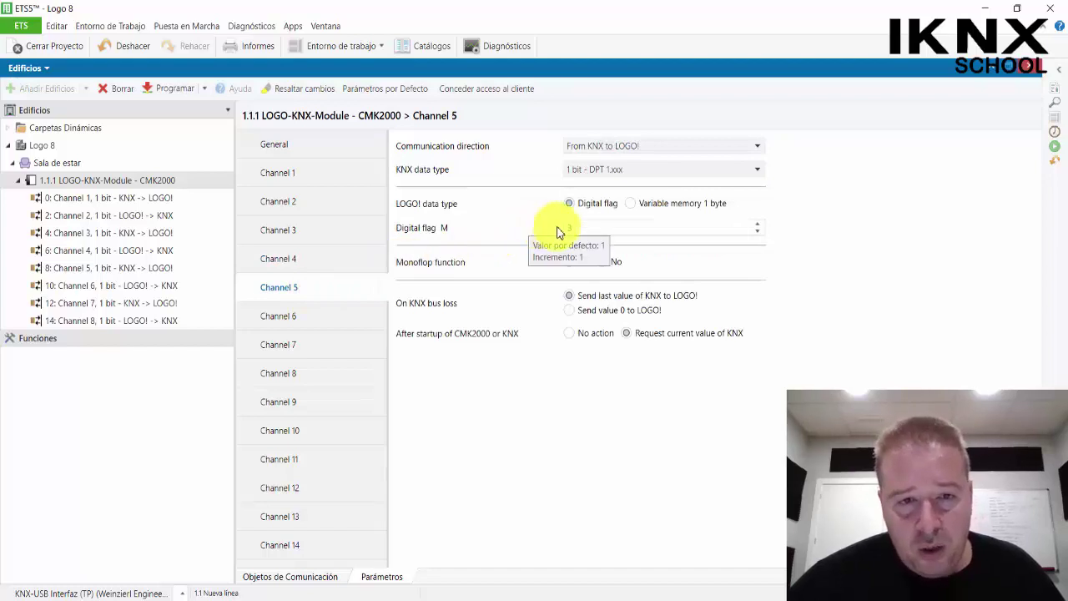
{"action": "left_click", "coordinate": [311, 315]}
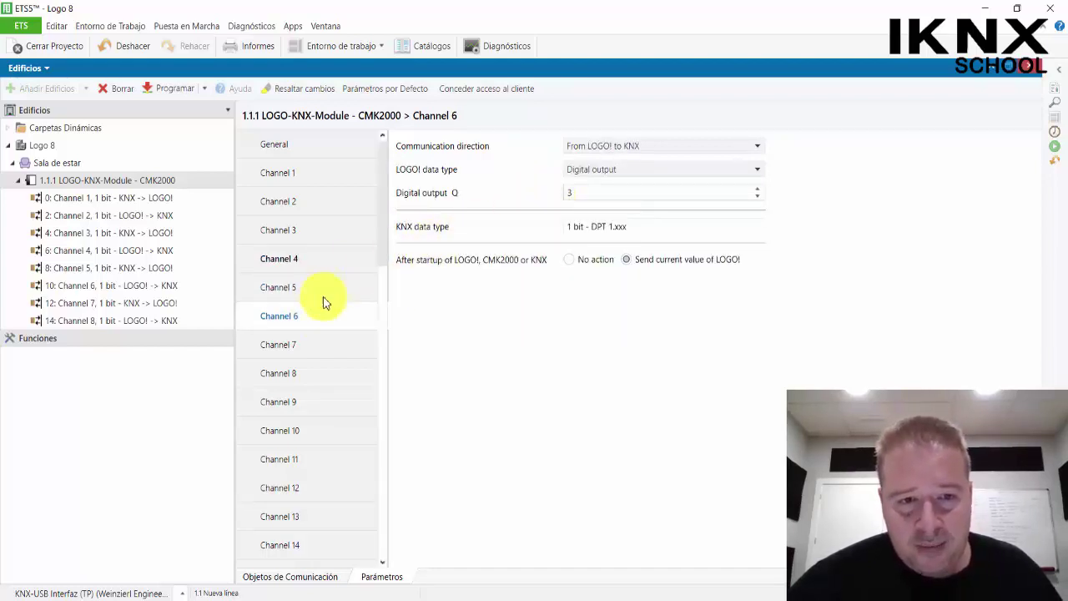
{"action": "left_click", "coordinate": [310, 348]}
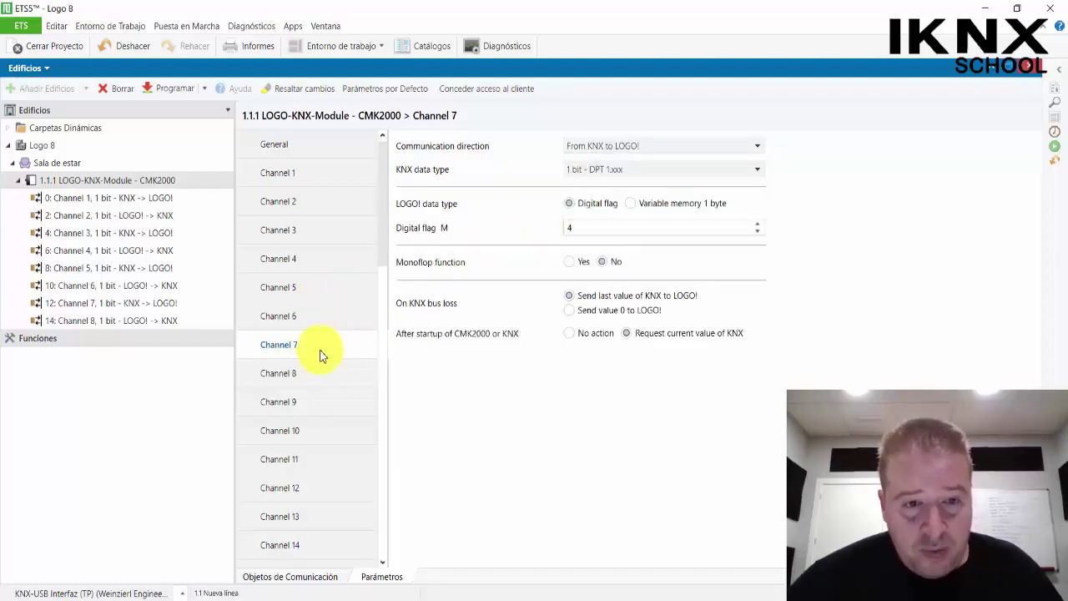
{"action": "left_click", "coordinate": [320, 374]}
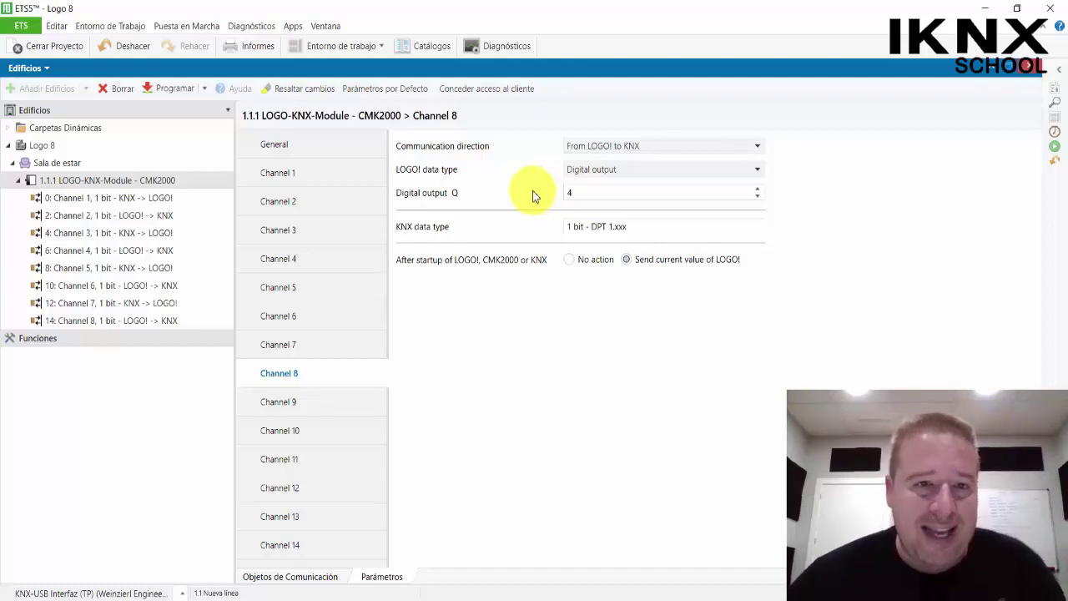
- Open a group addresses panel and expand 0 Bombas de riego down to the addresses under 0/0 On/Off Bombas de riego
{"action": "left_click", "coordinate": [111, 26]}
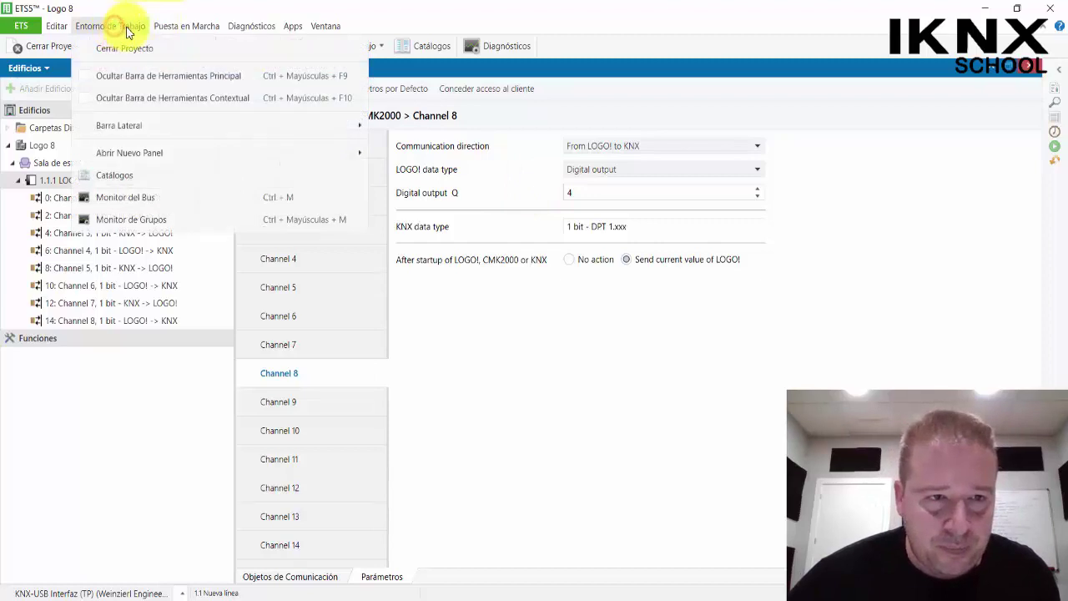
{"action": "mouse_move", "coordinate": [163, 153]}
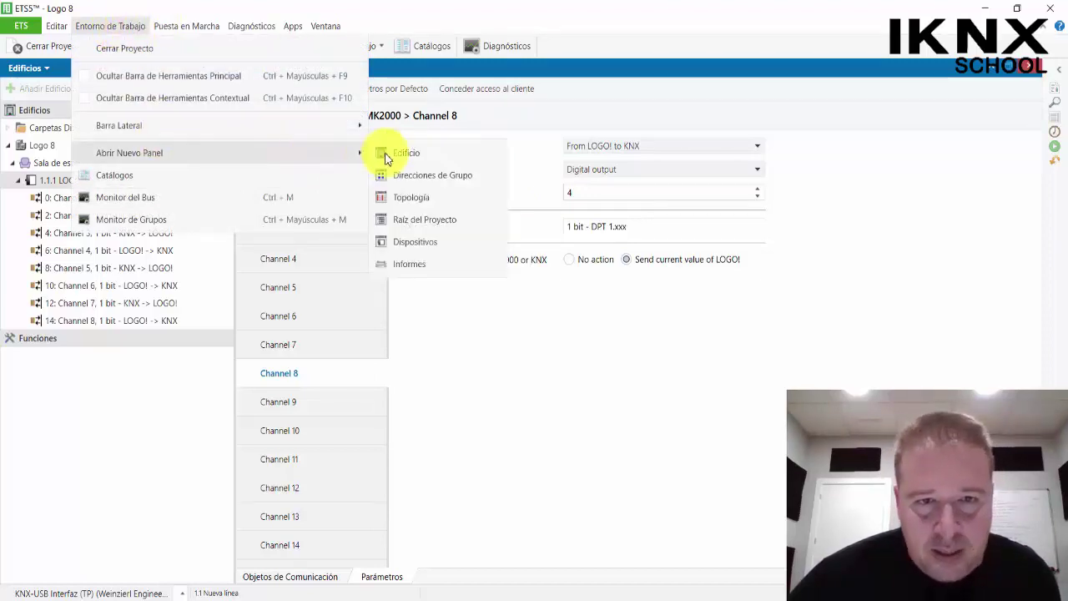
{"action": "left_click", "coordinate": [427, 175]}
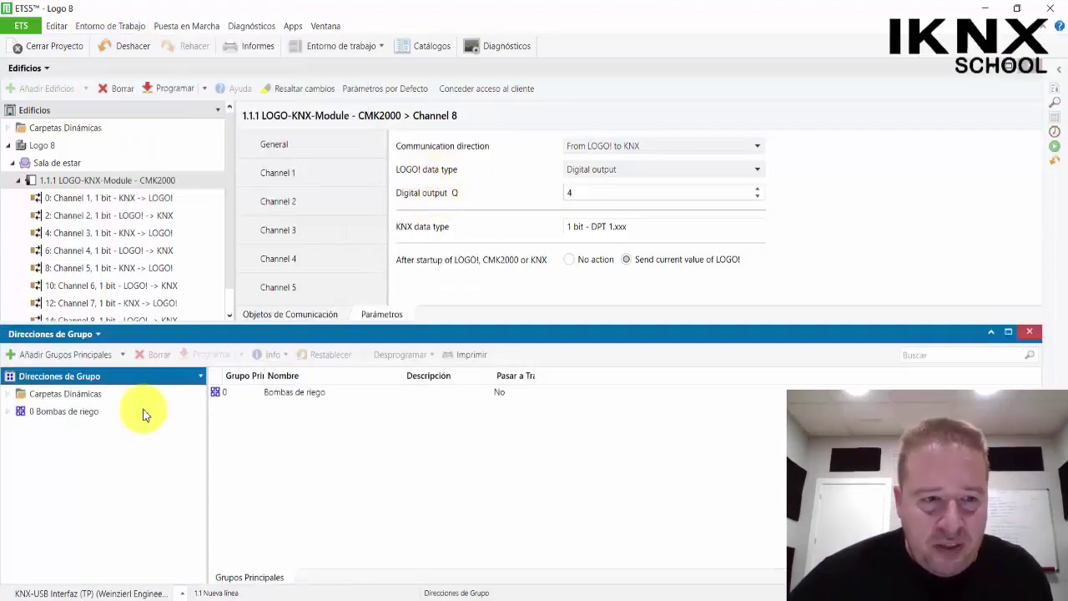
{"action": "left_click", "coordinate": [9, 411]}
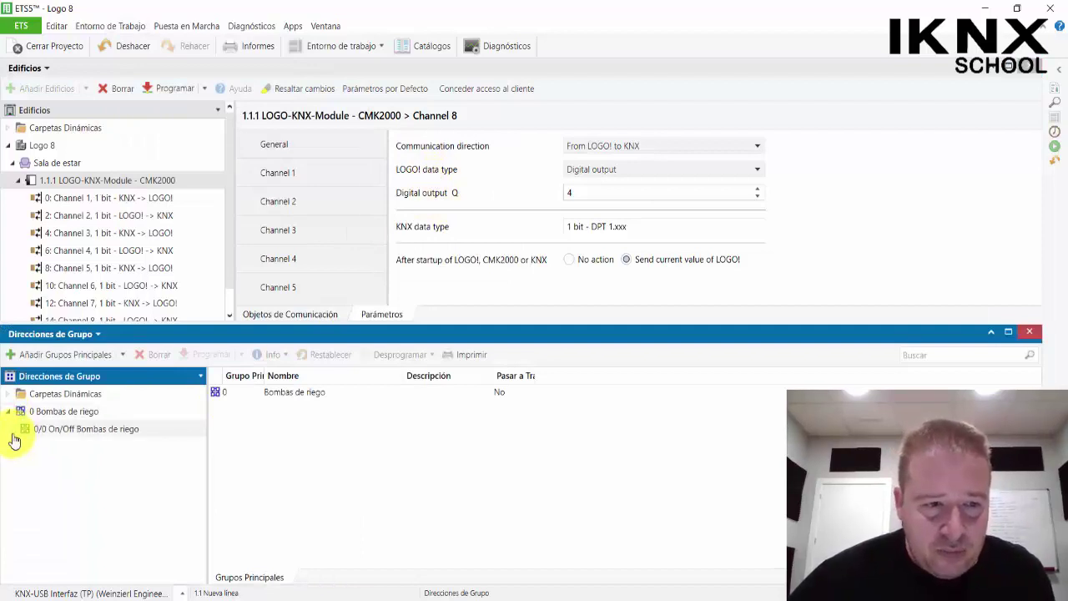
{"action": "left_click", "coordinate": [14, 431]}
- Split the workspace panels vertically and widen the buildings panel beside the group addresses
{"action": "left_click", "coordinate": [351, 48]}
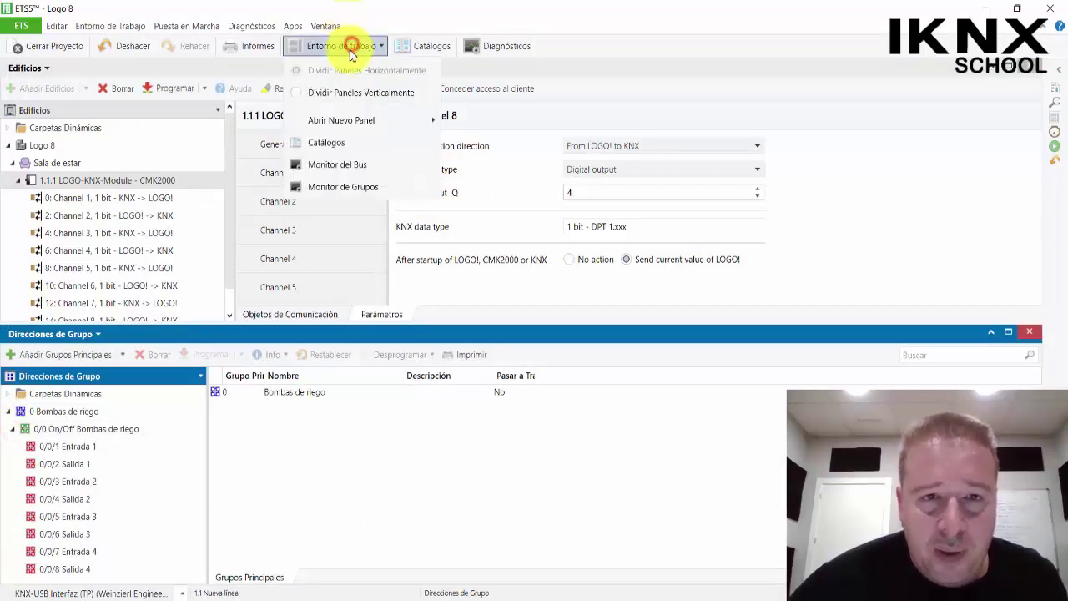
{"action": "left_click", "coordinate": [361, 94]}
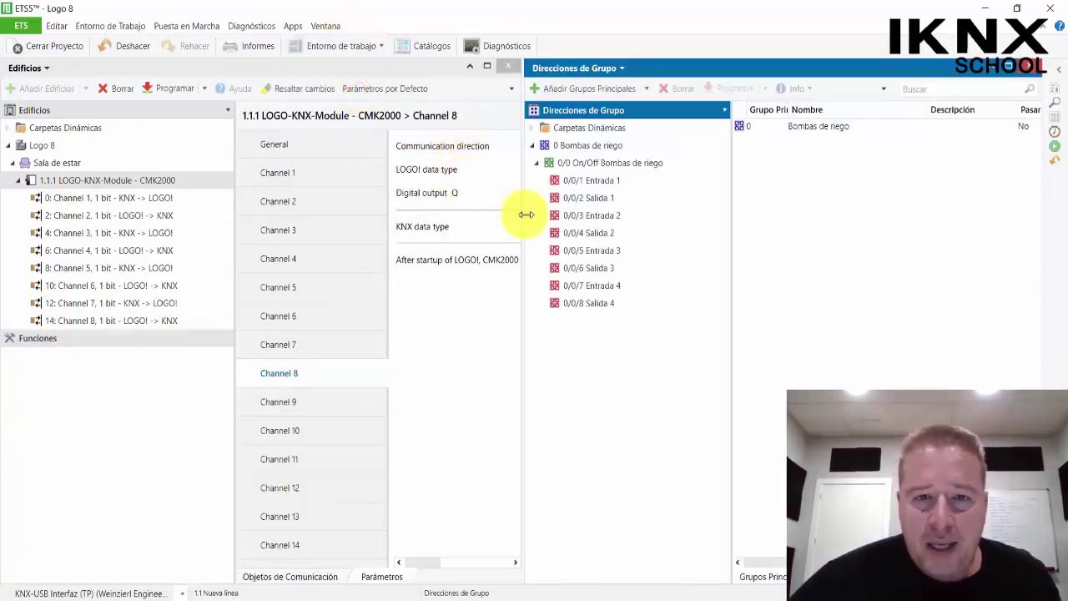
{"action": "left_click_drag", "start_coordinate": [526, 215], "coordinate": [641, 220]}
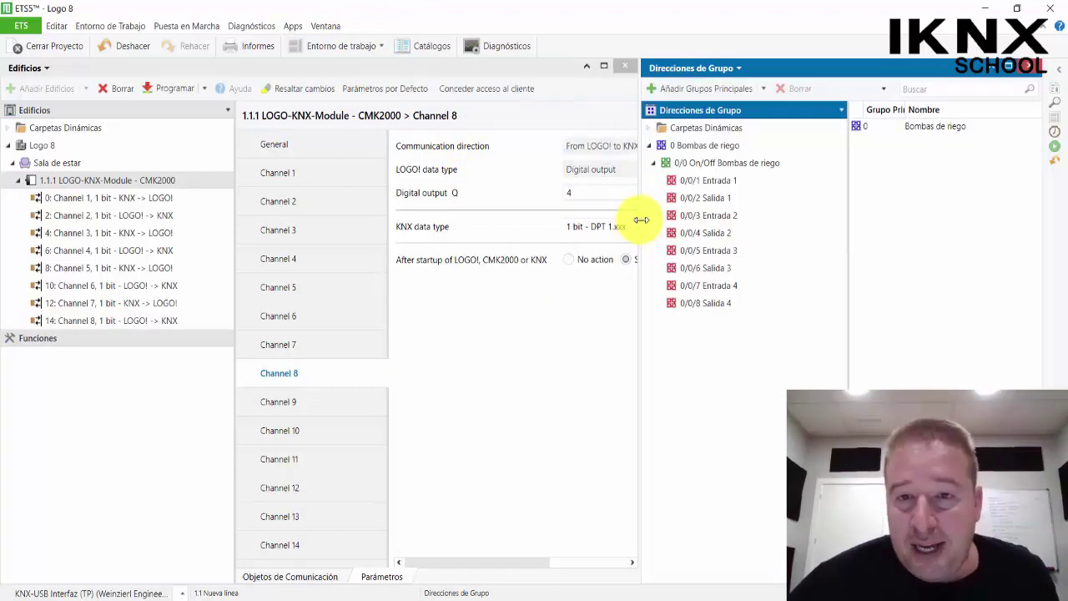
- Check the objects associated with group addresses 0/0/1 to 0/0/8, and view the LOGO-KNX module's communication objects
{"action": "left_click", "coordinate": [742, 181]}
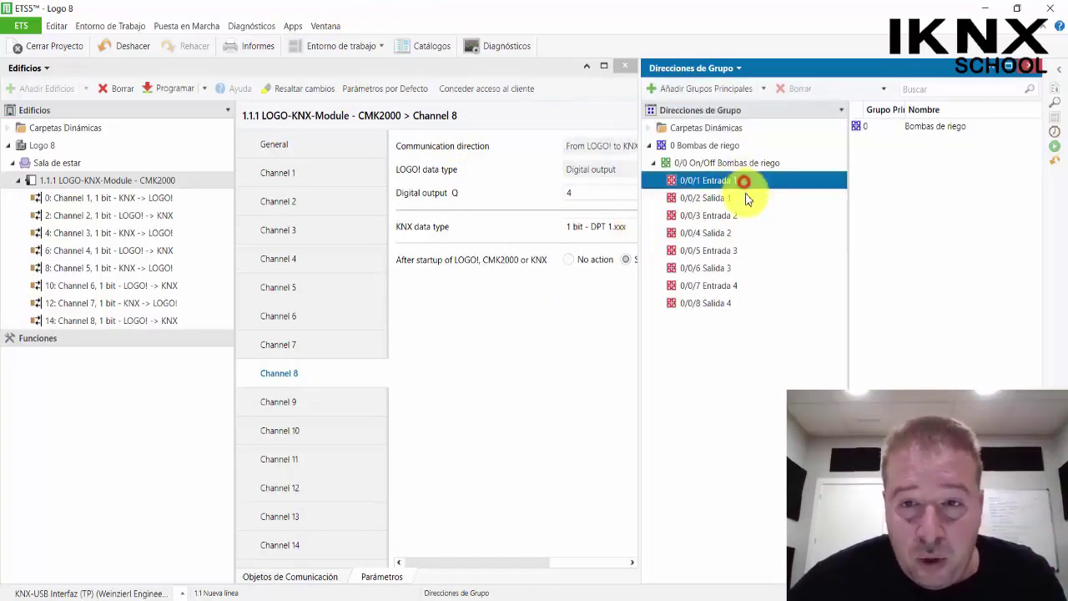
{"action": "left_click", "coordinate": [746, 198]}
{"action": "left_click", "coordinate": [750, 215]}
{"action": "left_click", "coordinate": [752, 236]}
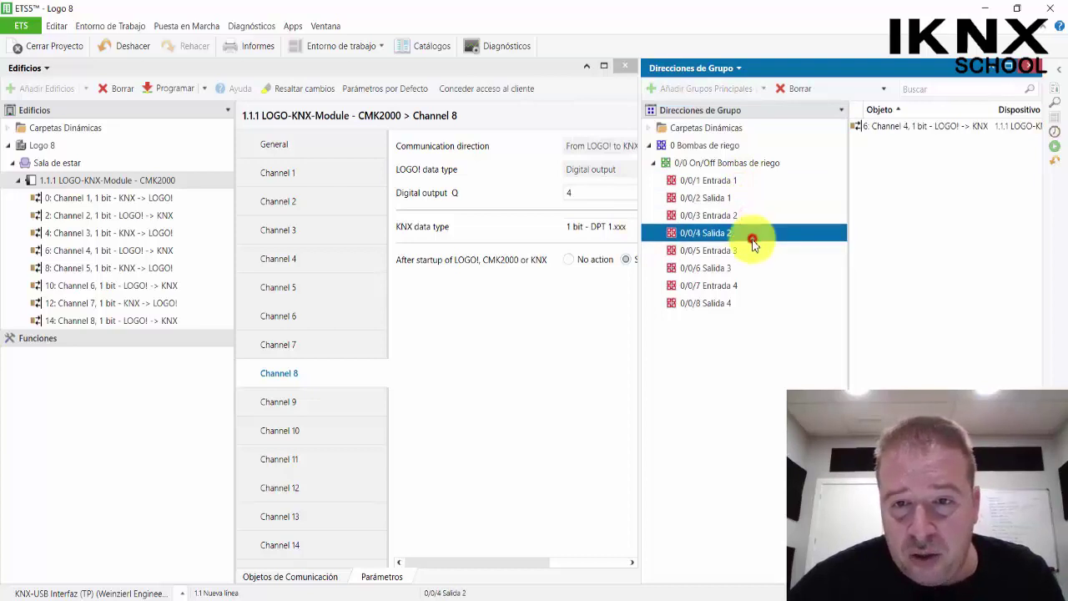
{"action": "left_click", "coordinate": [753, 250]}
{"action": "left_click", "coordinate": [753, 268]}
{"action": "left_click", "coordinate": [754, 287]}
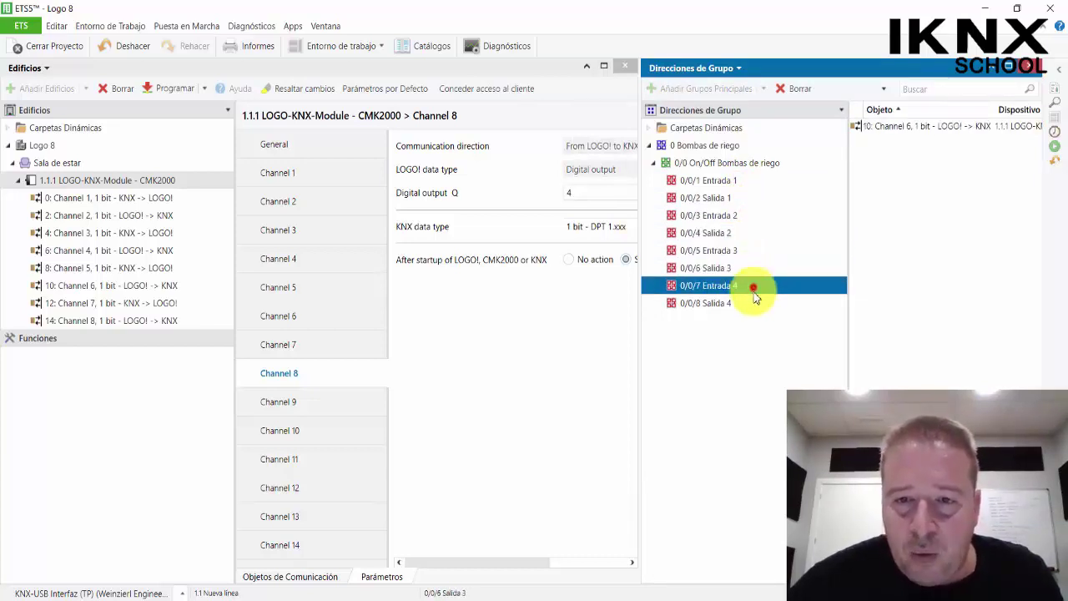
{"action": "left_click", "coordinate": [753, 303]}
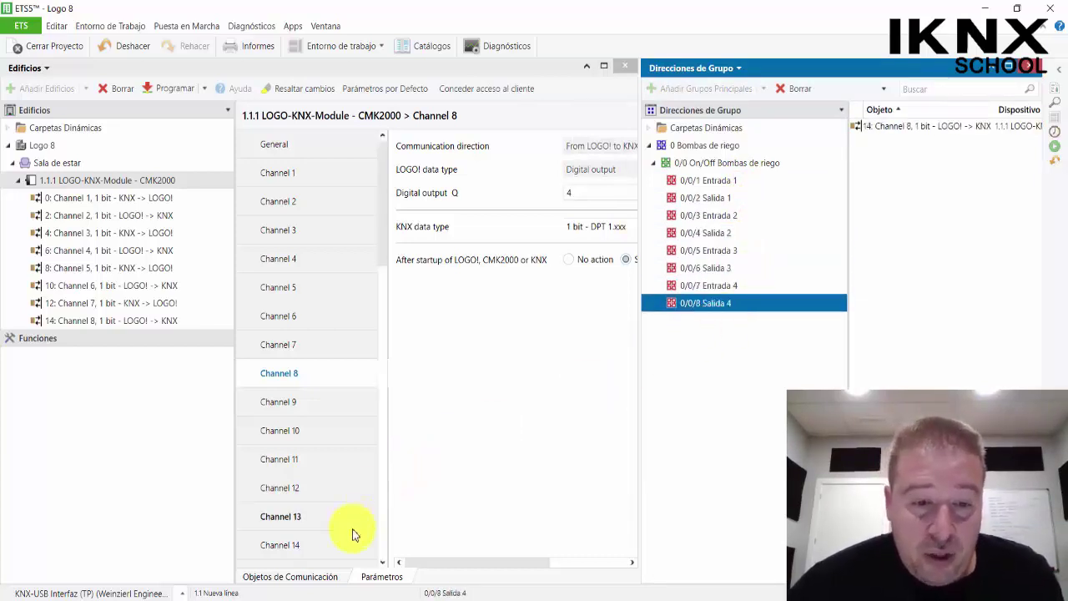
{"action": "left_click", "coordinate": [305, 579]}
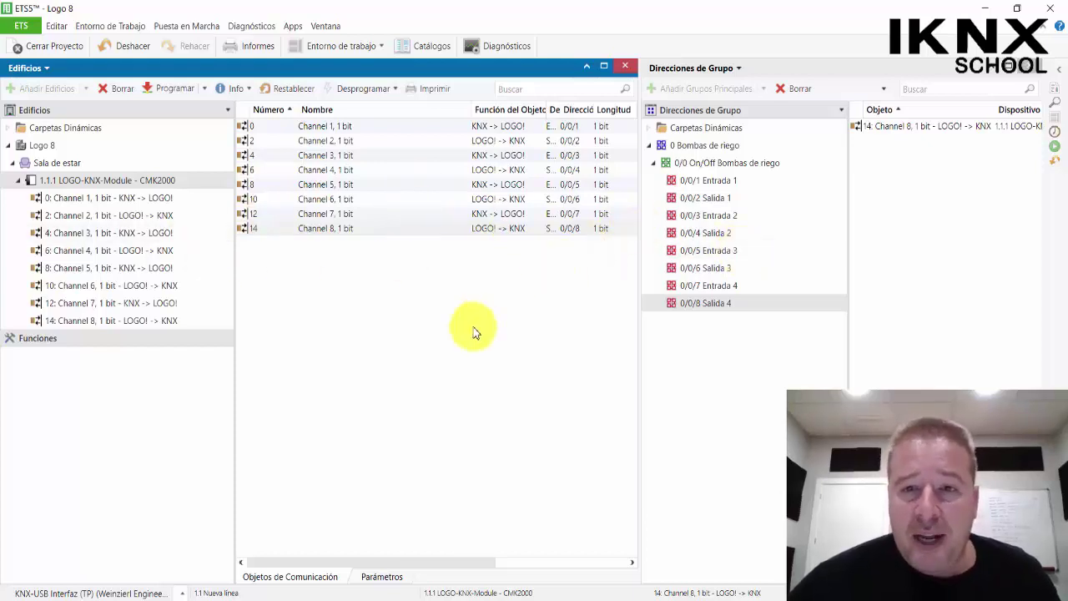
- Open a maximized diagnostics view and start recording with the group monitor
{"action": "left_click", "coordinate": [506, 49]}
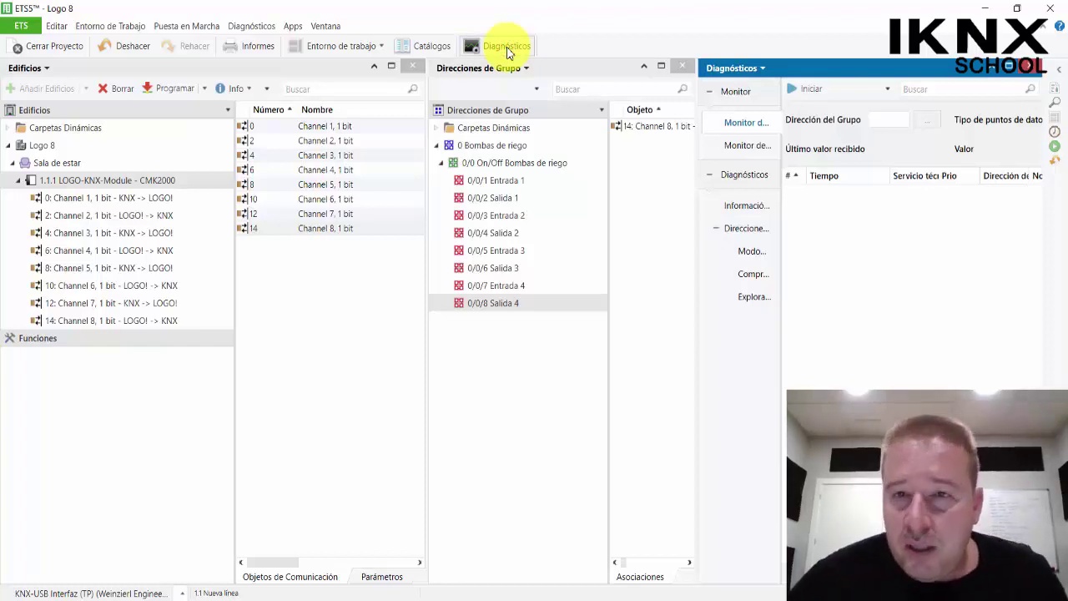
{"action": "left_click", "coordinate": [1009, 68]}
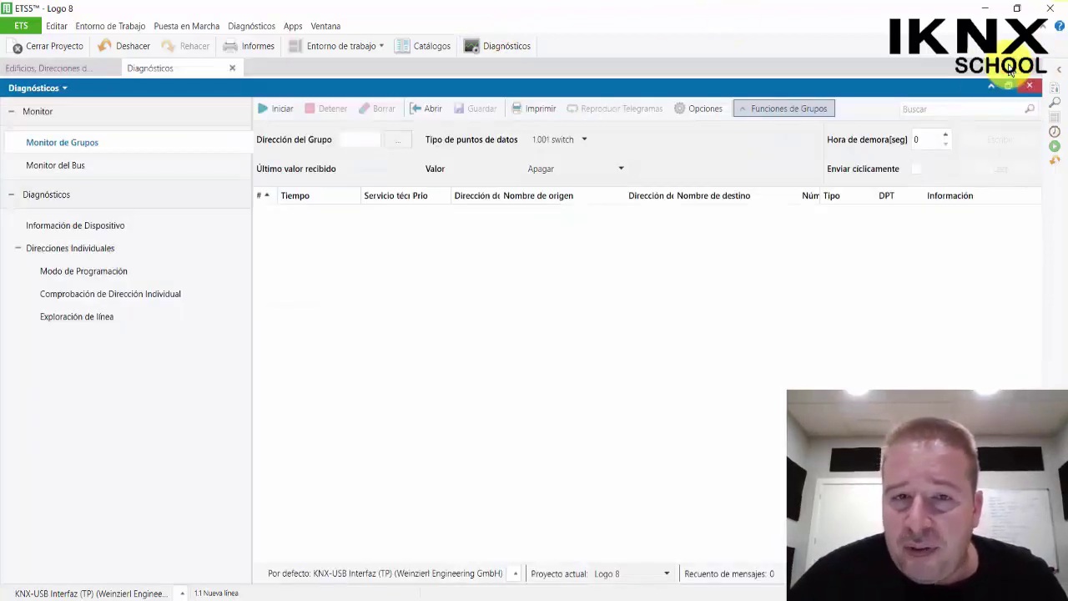
{"action": "left_click", "coordinate": [268, 112]}
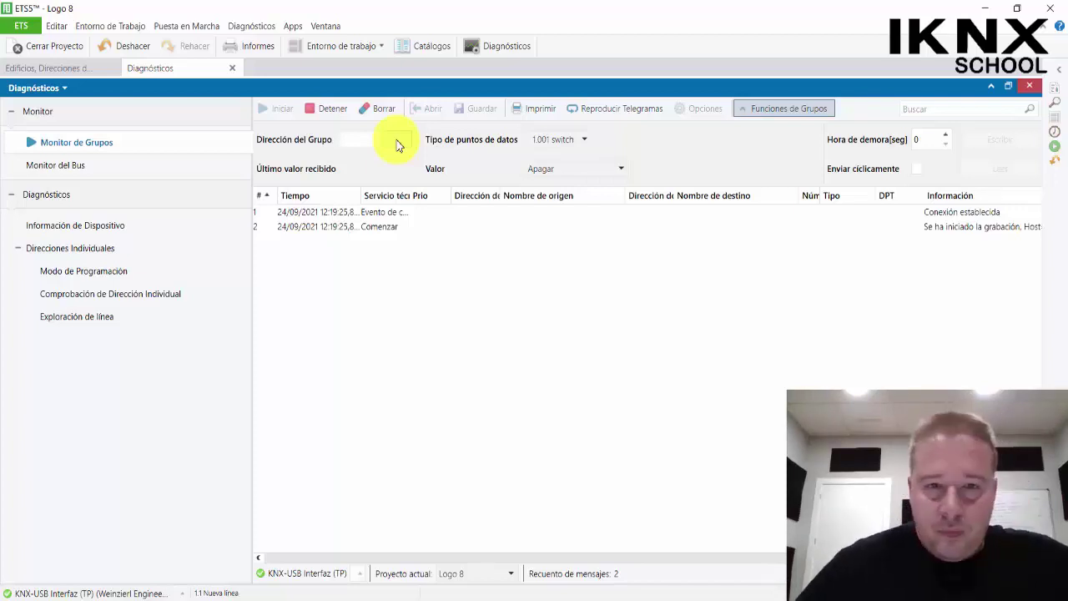
- Write Encender as 1.001 switch to 0/0/1 Entrada 1 in a restarted recording, and check the Entrada 1 and Salida 1 telegrams
{"action": "left_click", "coordinate": [398, 144]}
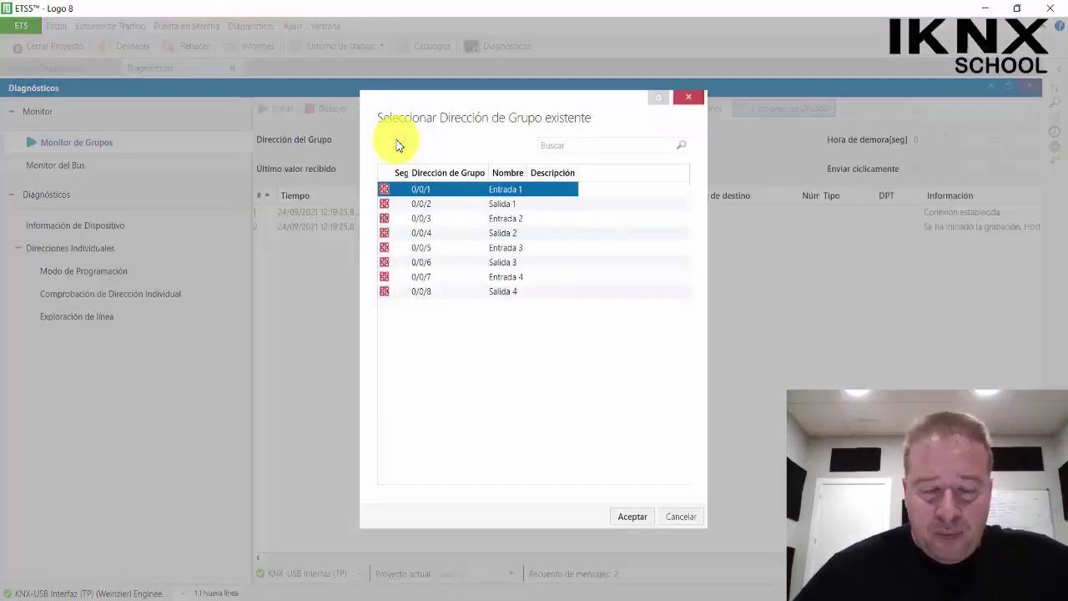
{"action": "double_click", "coordinate": [423, 190]}
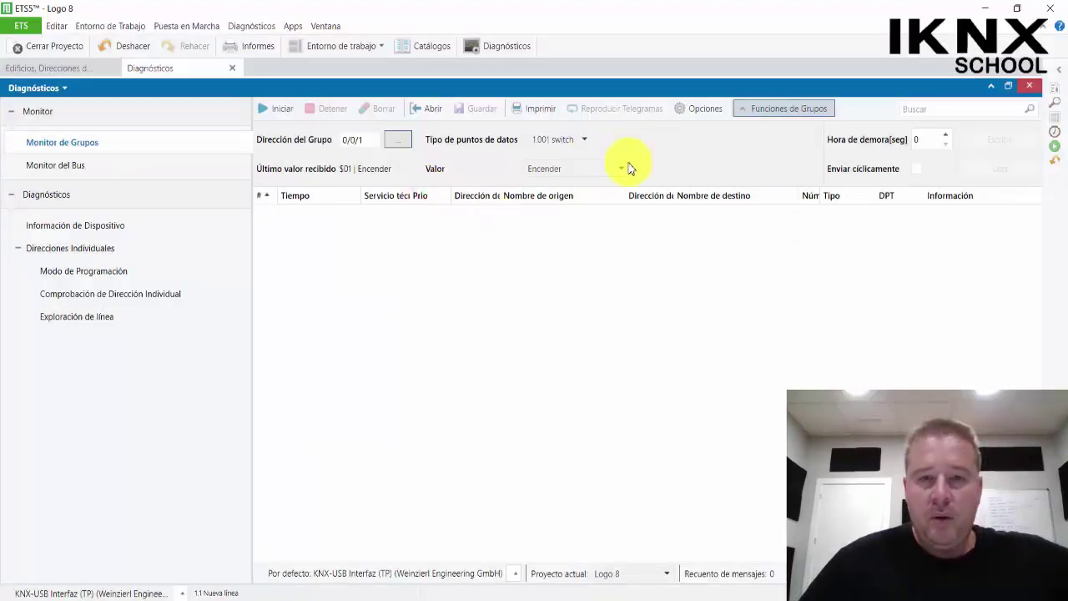
{"action": "left_click", "coordinate": [278, 110]}
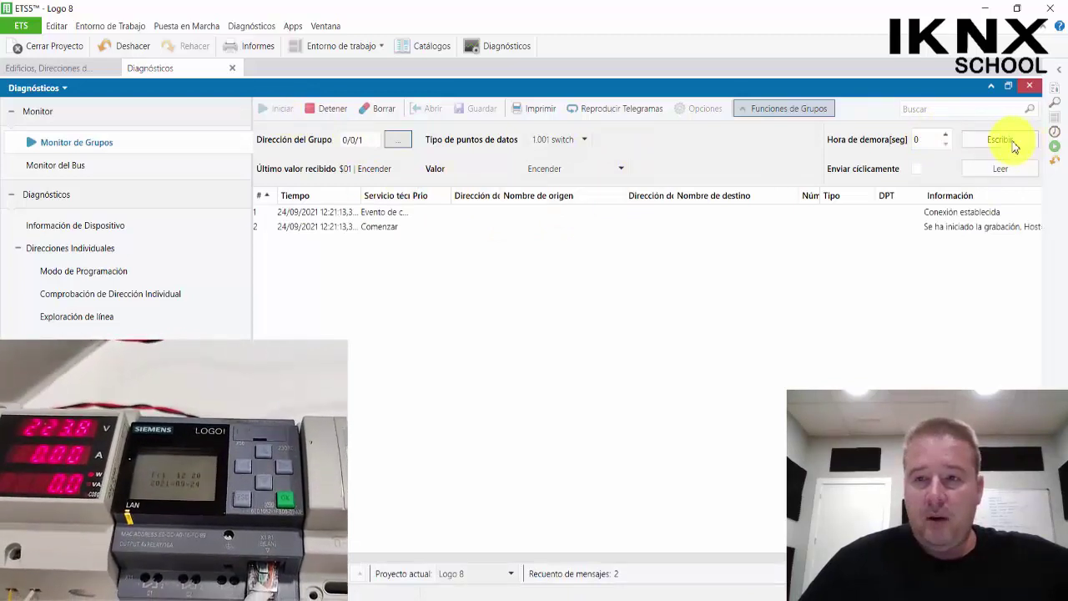
{"action": "left_click", "coordinate": [1009, 142]}
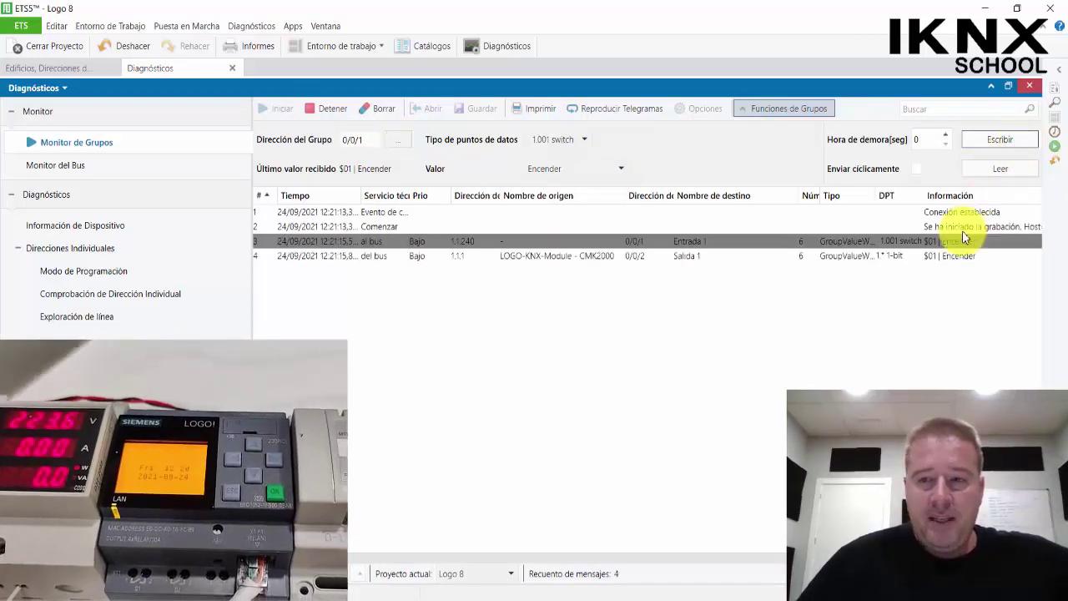
{"action": "left_click", "coordinate": [728, 244]}
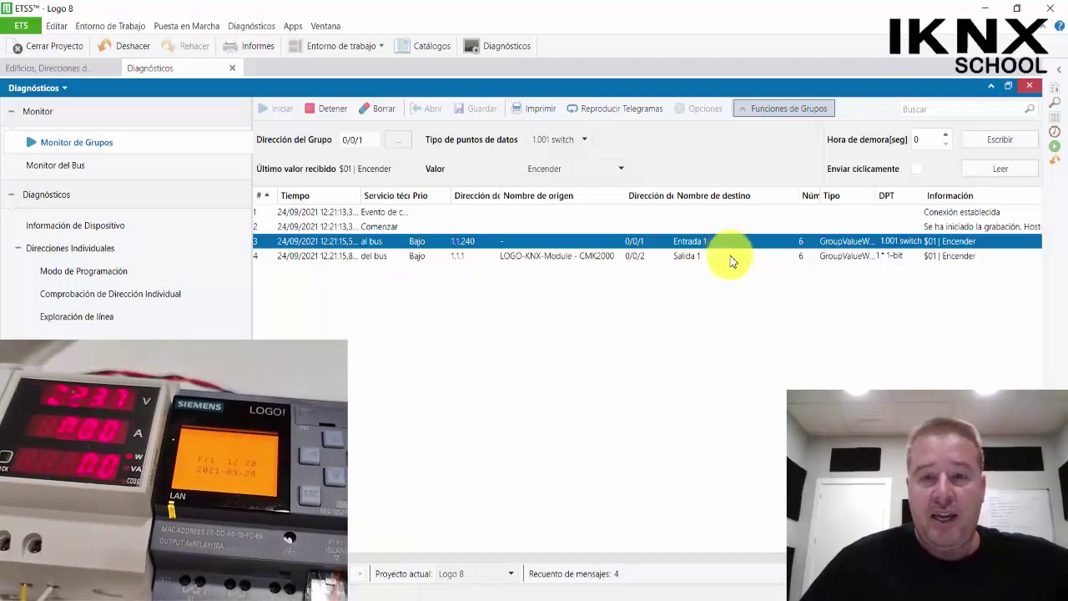
{"action": "left_click", "coordinate": [729, 259]}
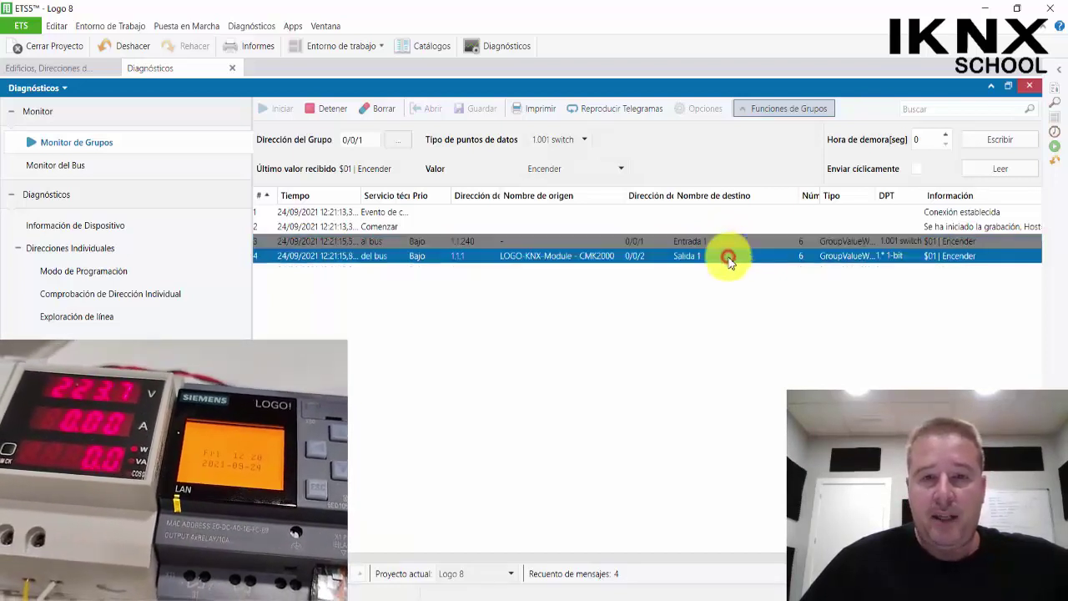
- Write the value Encender to group address 0/0/3 Entrada 2, using the data point type 1.001 switch
{"action": "left_click", "coordinate": [396, 141]}
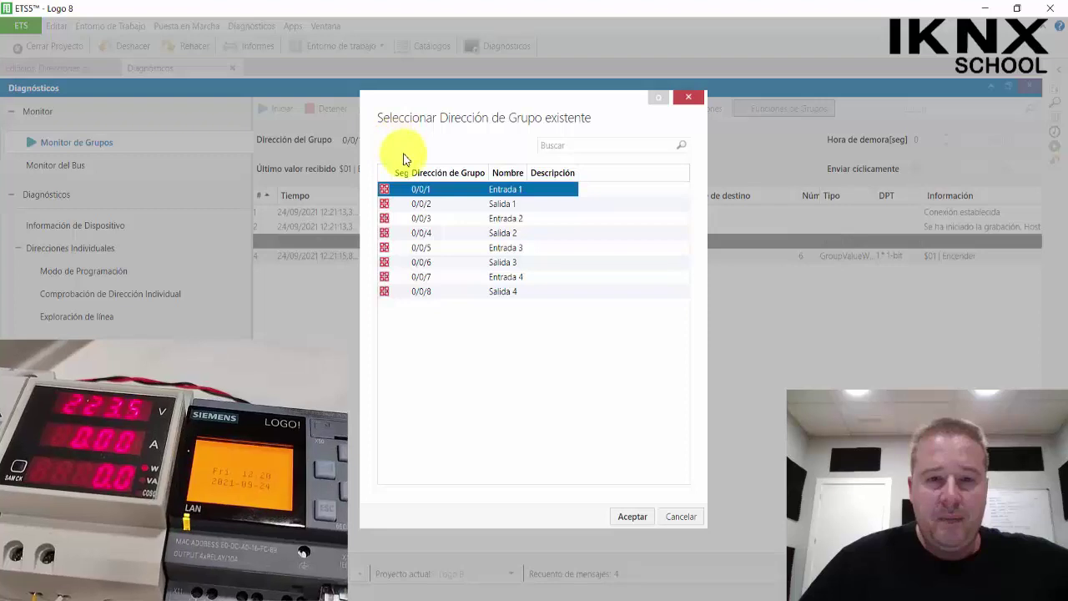
{"action": "double_click", "coordinate": [502, 219]}
{"action": "left_click", "coordinate": [565, 139]}
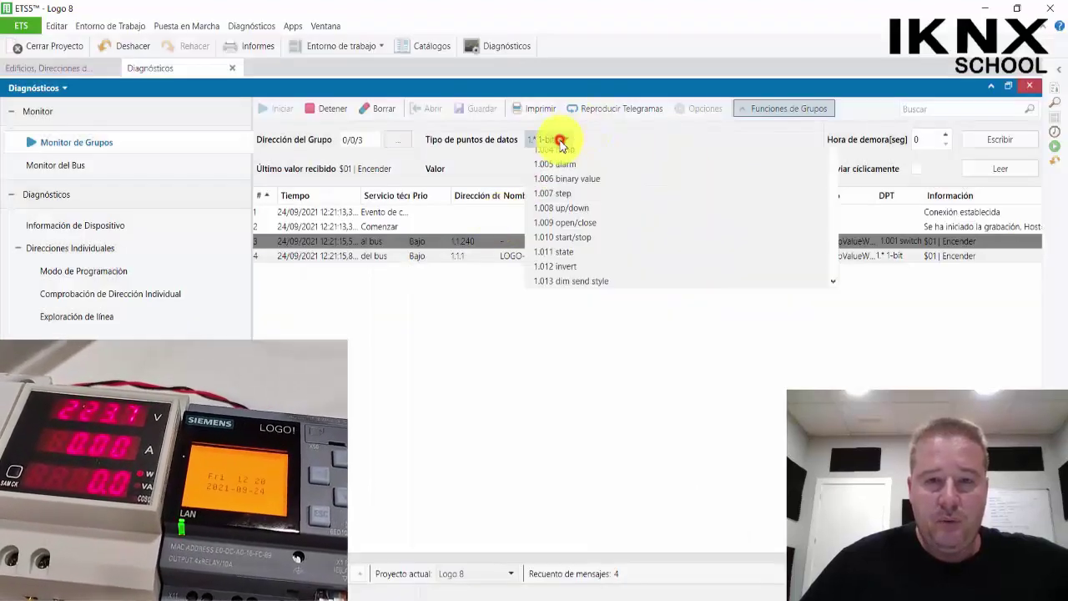
{"action": "left_click", "coordinate": [571, 191]}
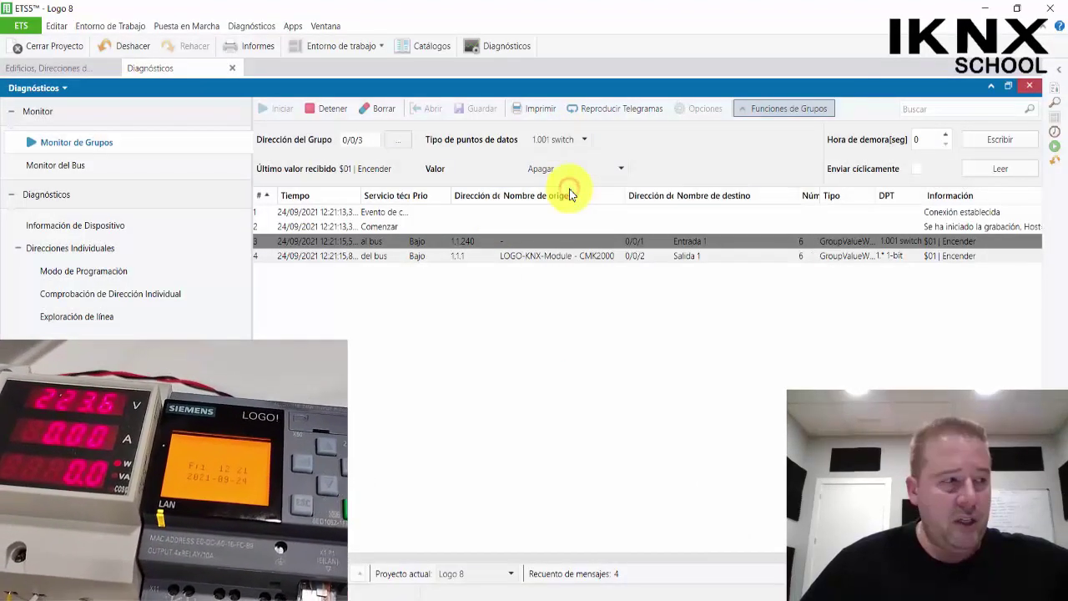
{"action": "left_click", "coordinate": [606, 167]}
{"action": "left_click", "coordinate": [585, 204]}
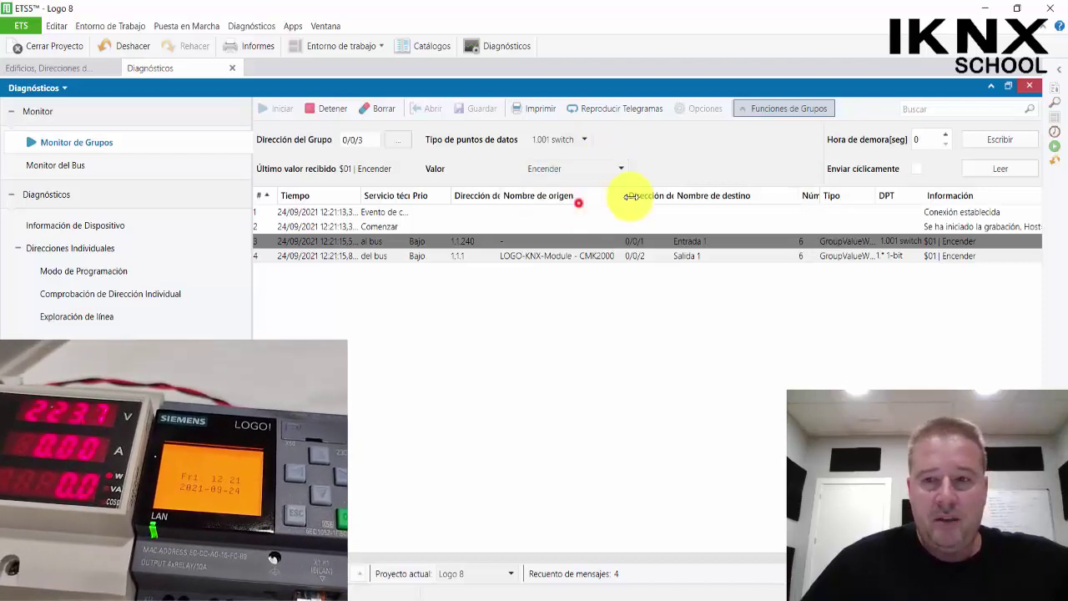
{"action": "left_click", "coordinate": [1000, 142]}
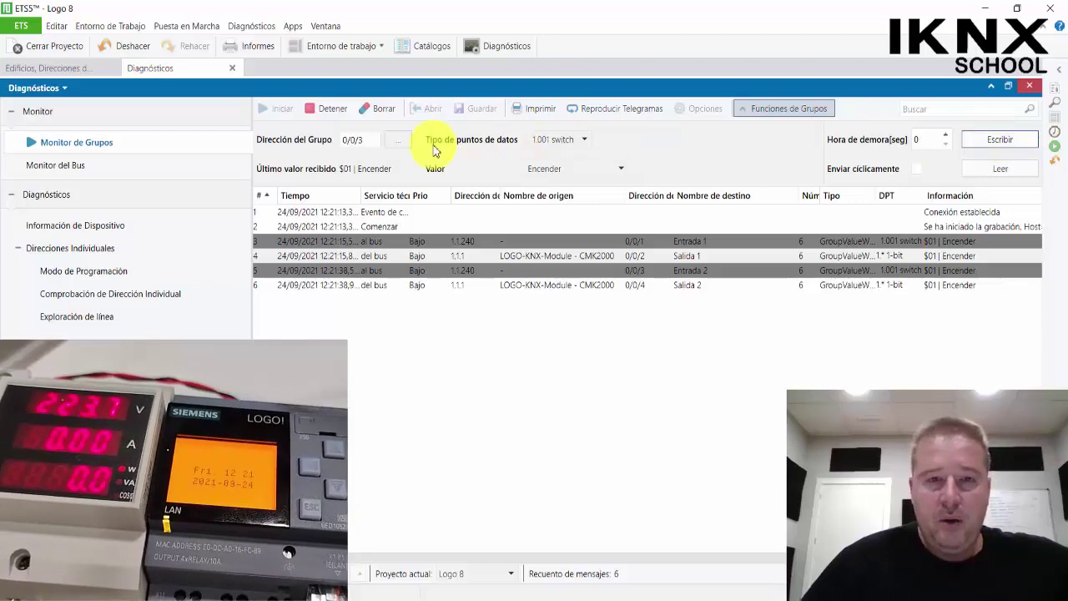
- Write the value Apagar to group address 0/0/1 Entrada 1 with data point type 1.001 switch
{"action": "left_click", "coordinate": [401, 144]}
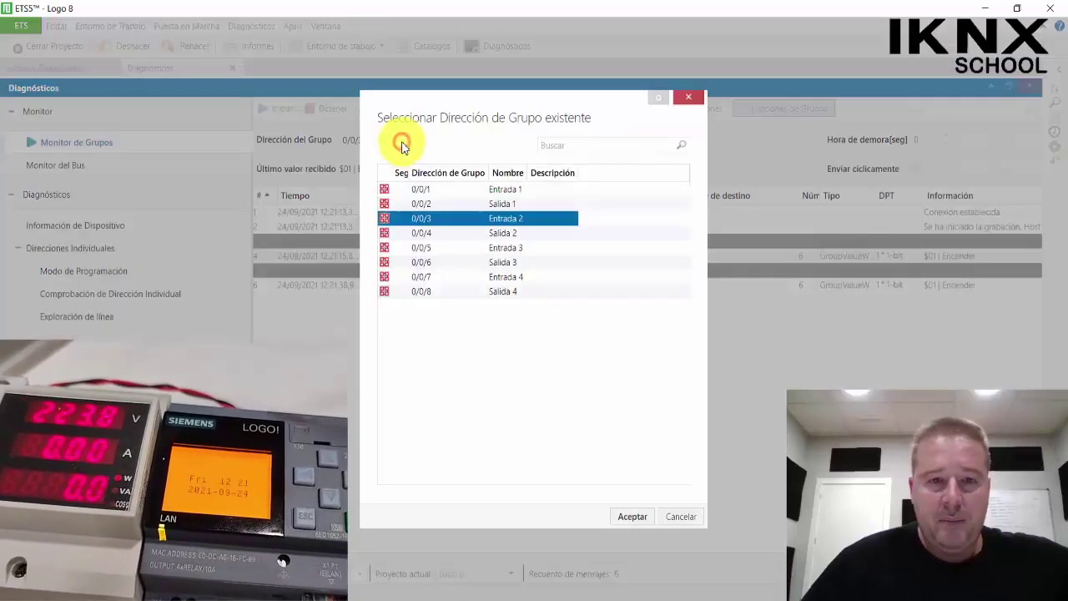
{"action": "left_click", "coordinate": [417, 190]}
{"action": "left_click", "coordinate": [633, 517]}
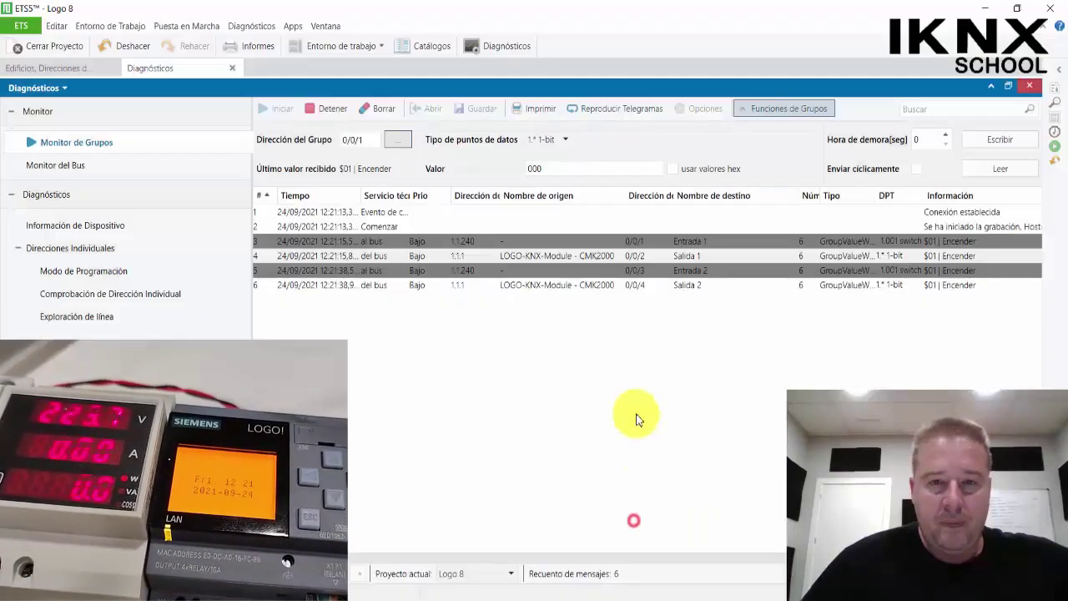
{"action": "left_click", "coordinate": [553, 147]}
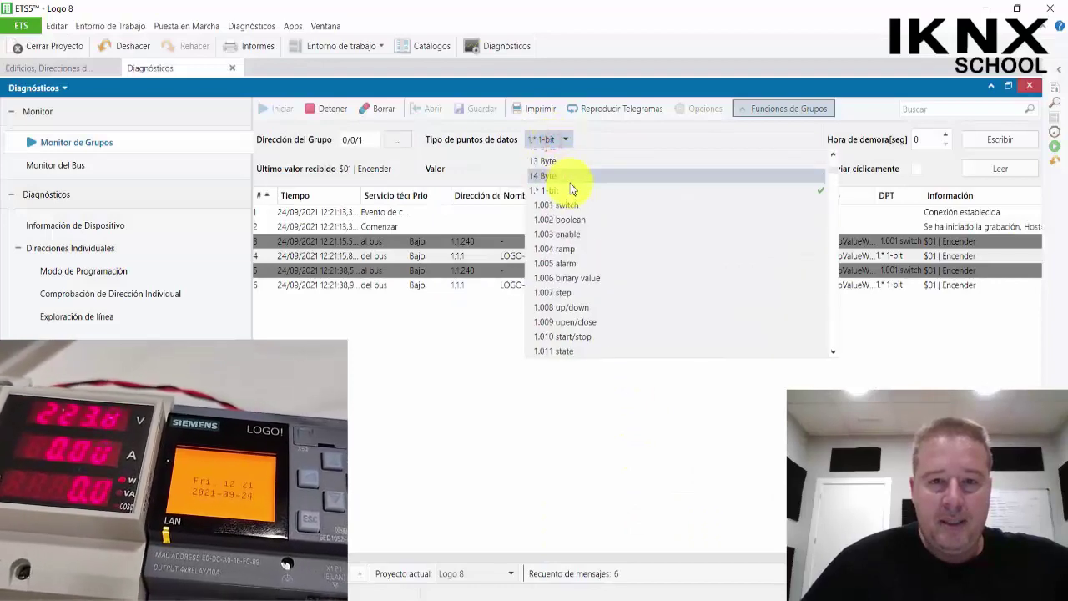
{"action": "left_click", "coordinate": [573, 205]}
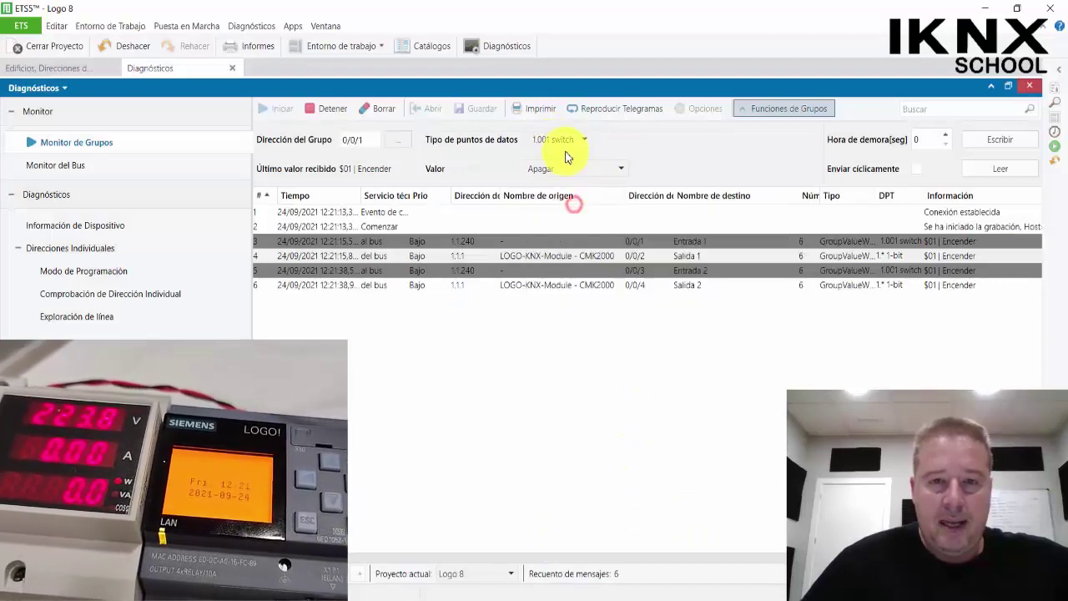
{"action": "left_click", "coordinate": [1001, 141]}
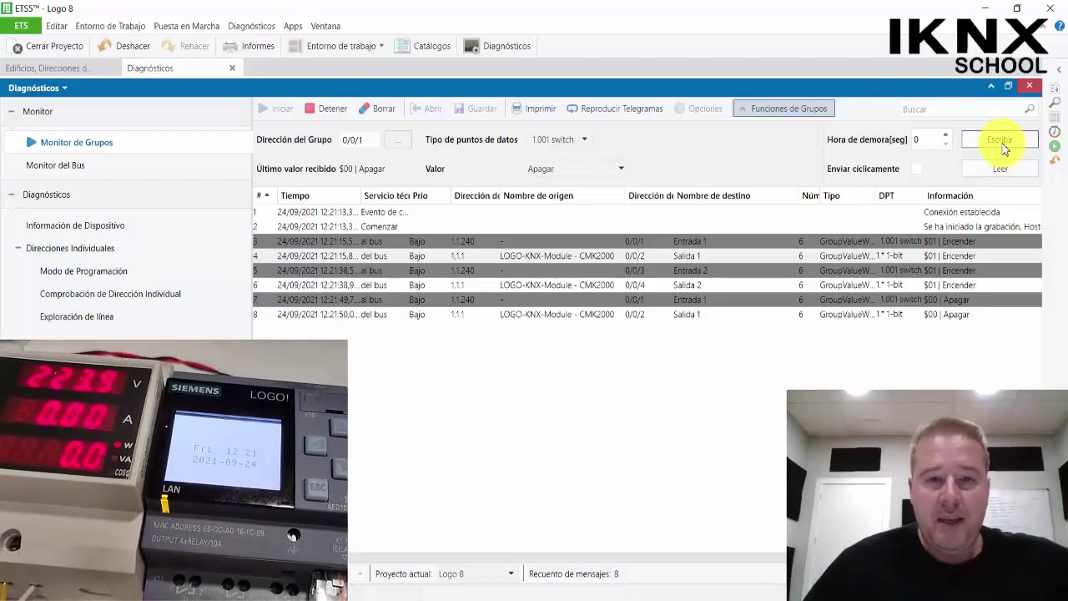
- Write the value Apagar to group address 0/0/3 Entrada 2 with data point type 1.001 switch
{"action": "left_click", "coordinate": [397, 139]}
{"action": "left_click", "coordinate": [428, 207]}
{"action": "left_click", "coordinate": [430, 218]}
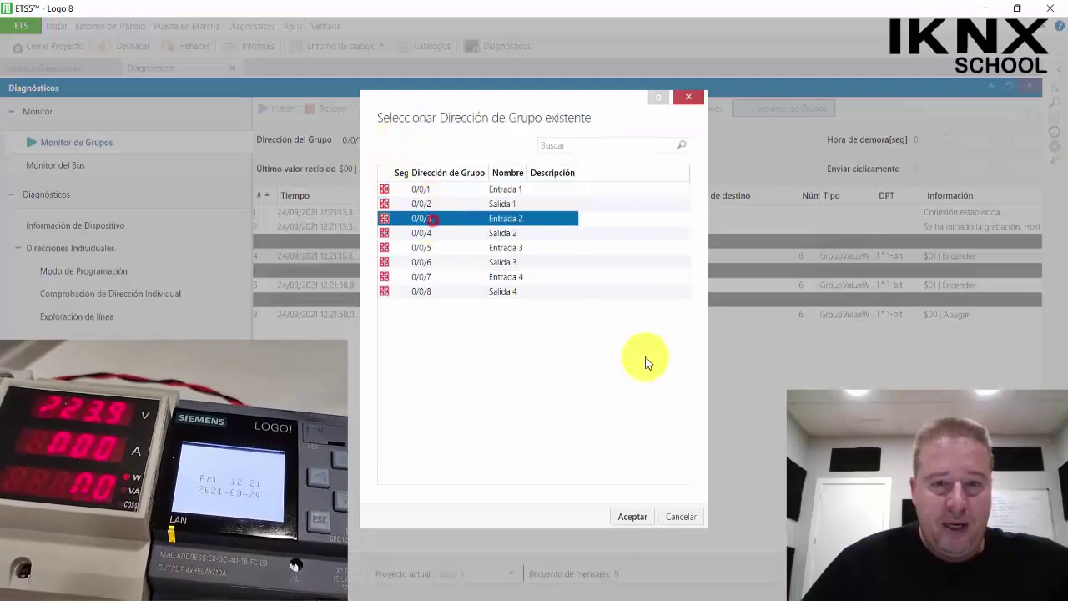
{"action": "left_click", "coordinate": [648, 517]}
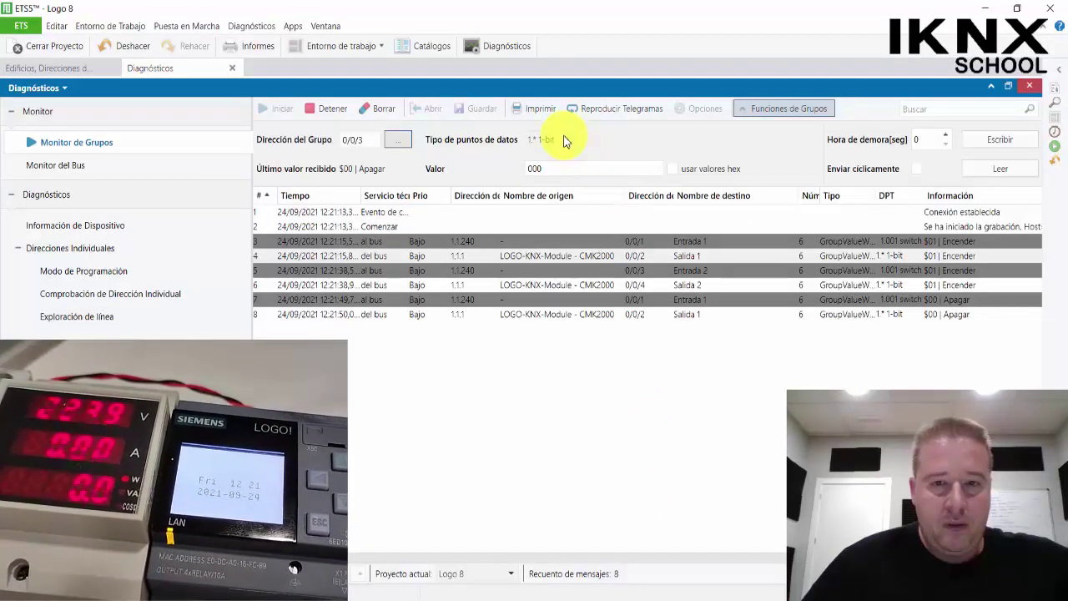
{"action": "left_click", "coordinate": [564, 137]}
{"action": "left_click", "coordinate": [567, 205]}
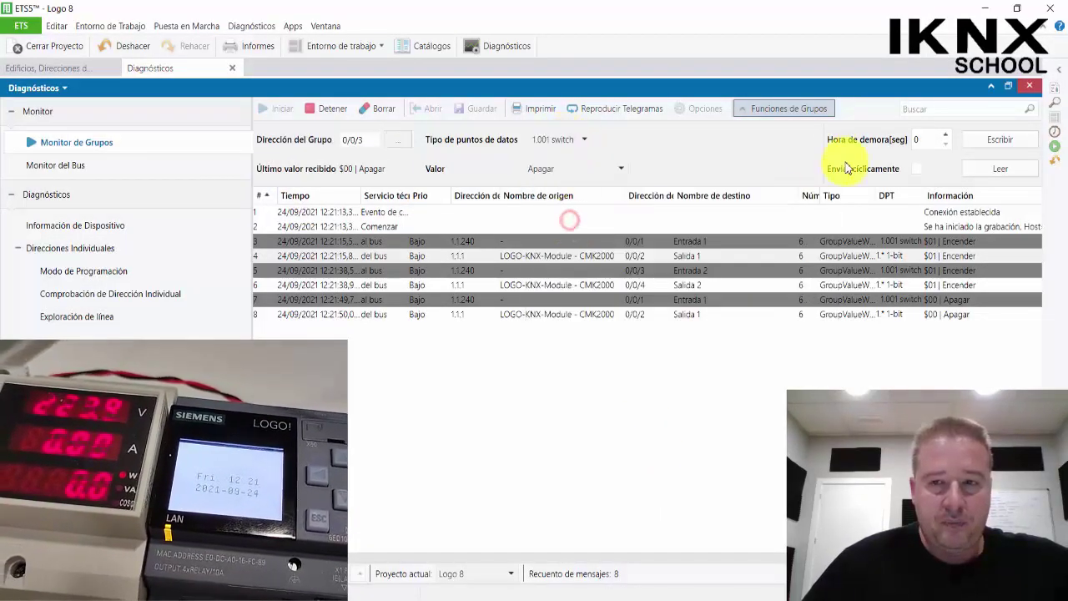
{"action": "left_click", "coordinate": [976, 141]}
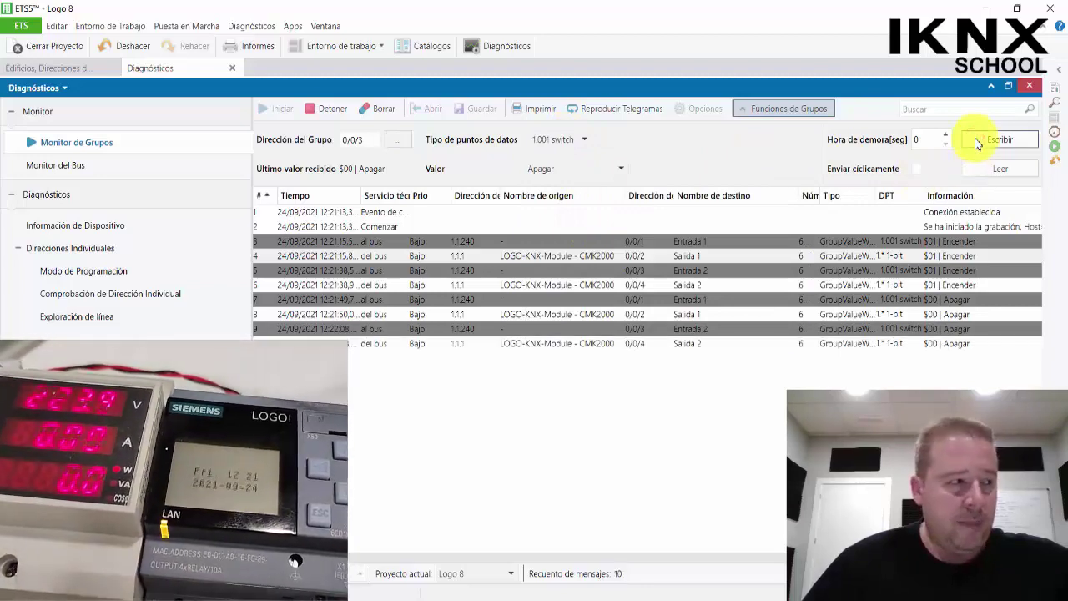
- Write the value Encender as 1.001 switch to group address 0/0/5 Entrada 3, and stop the group monitor recording
{"action": "left_click", "coordinate": [399, 141]}
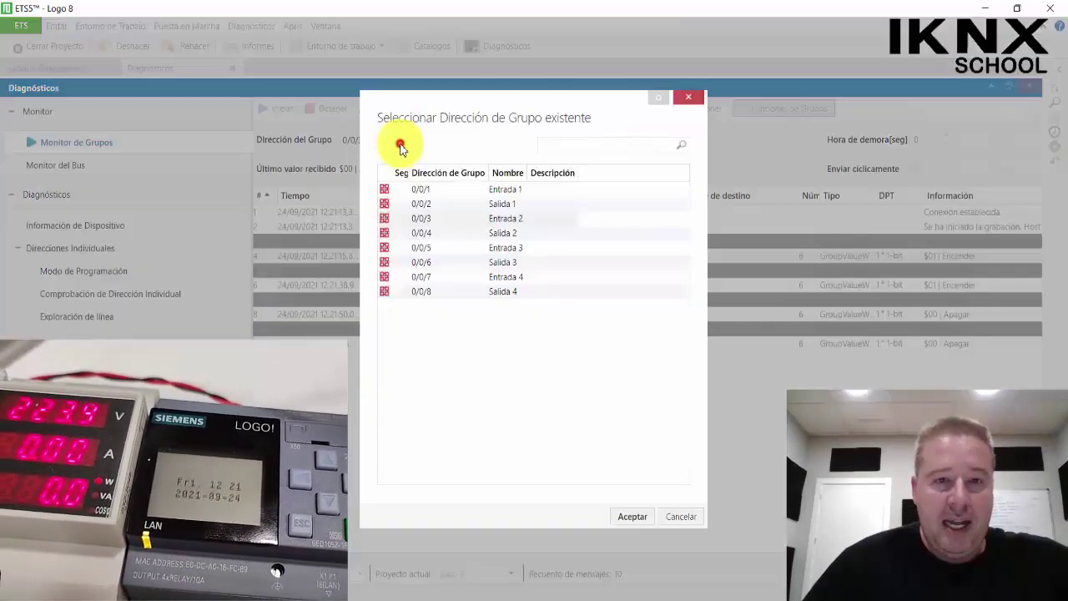
{"action": "left_click", "coordinate": [505, 248]}
{"action": "left_click", "coordinate": [633, 516]}
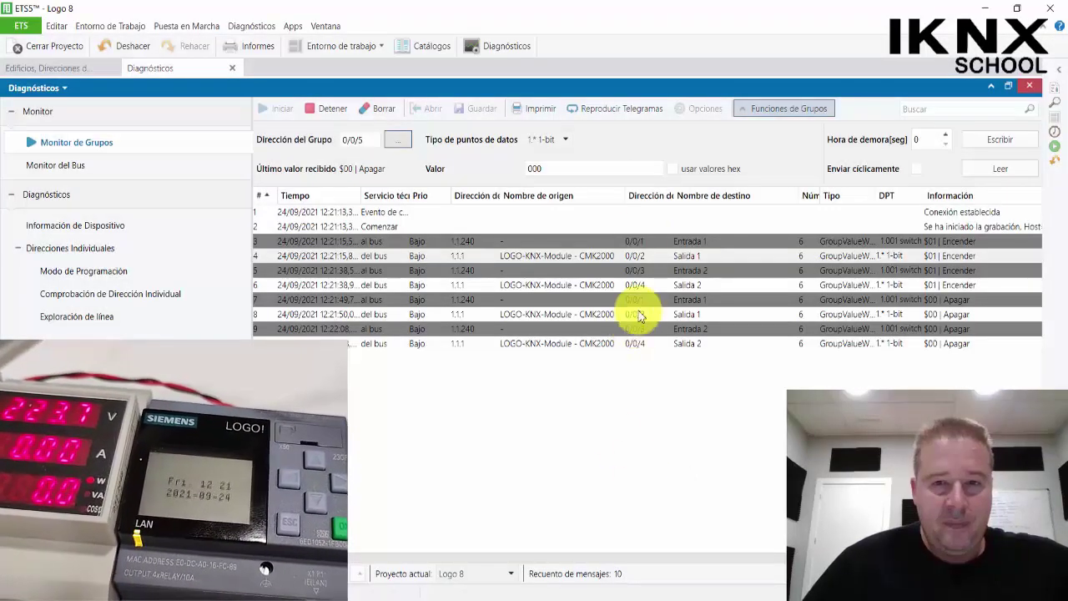
{"action": "left_click", "coordinate": [560, 145]}
{"action": "left_click", "coordinate": [569, 180]}
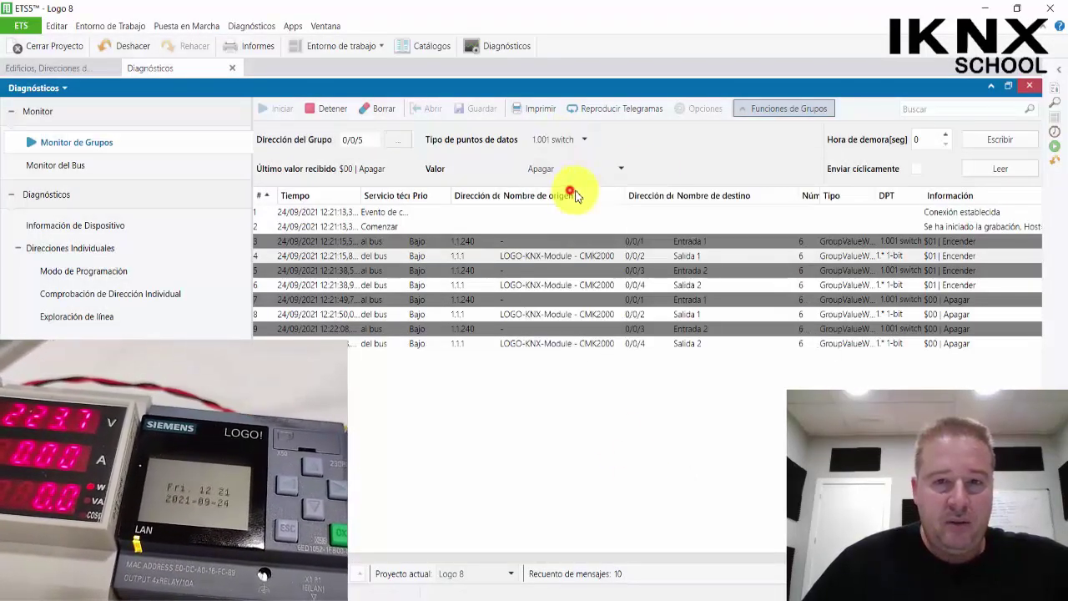
{"action": "left_click", "coordinate": [609, 169]}
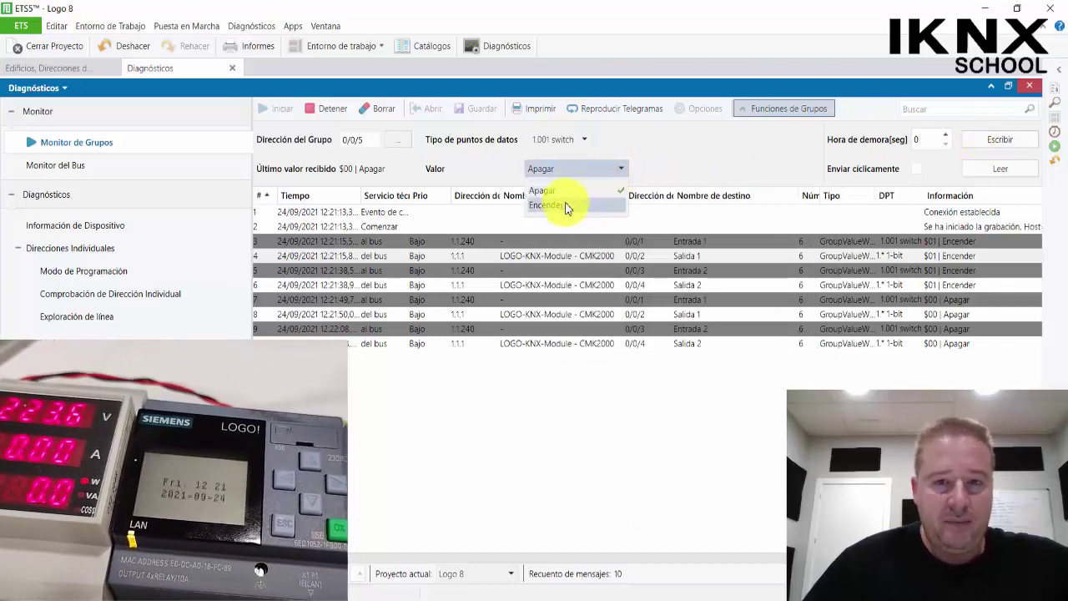
{"action": "left_click", "coordinate": [565, 202]}
{"action": "left_click", "coordinate": [1018, 142]}
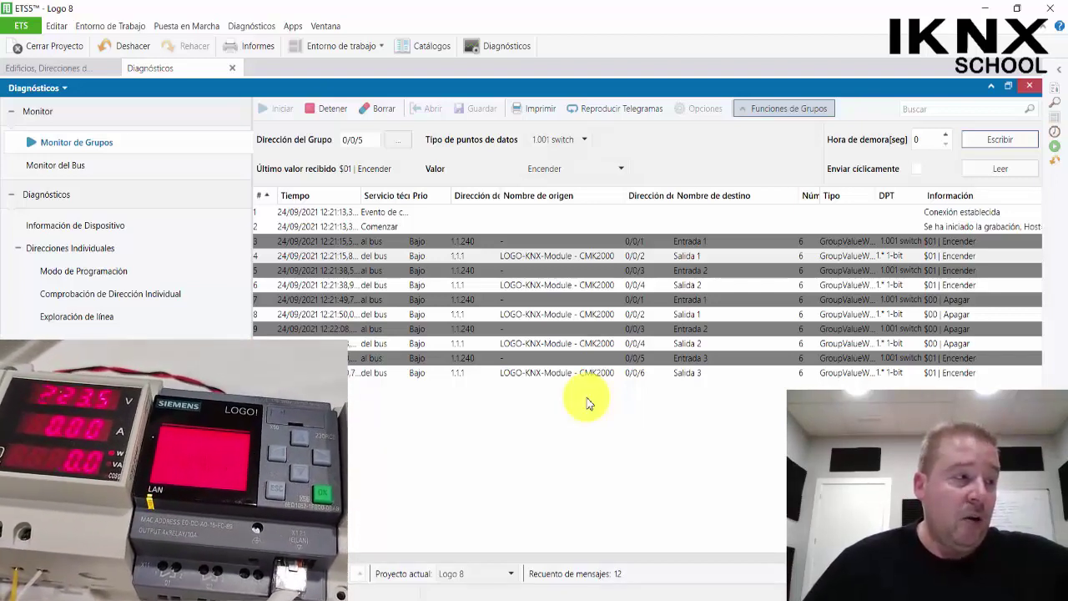
{"action": "left_click", "coordinate": [330, 106]}
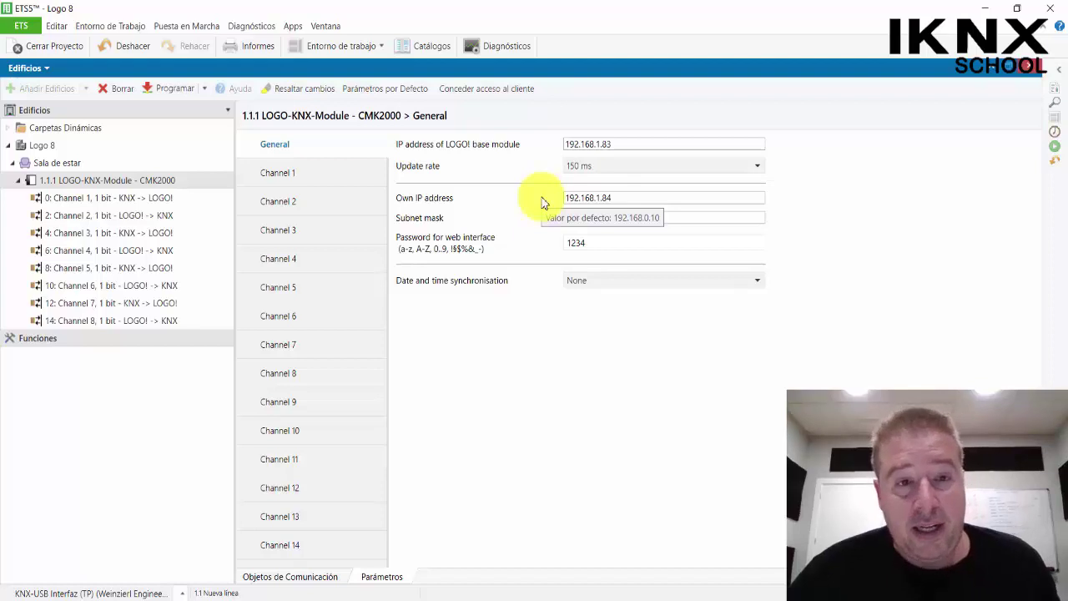
- Examine the parameters of Channel 1 and Channel 2, including the available KNX data types and LOGO! data types
{"action": "left_click", "coordinate": [341, 175]}
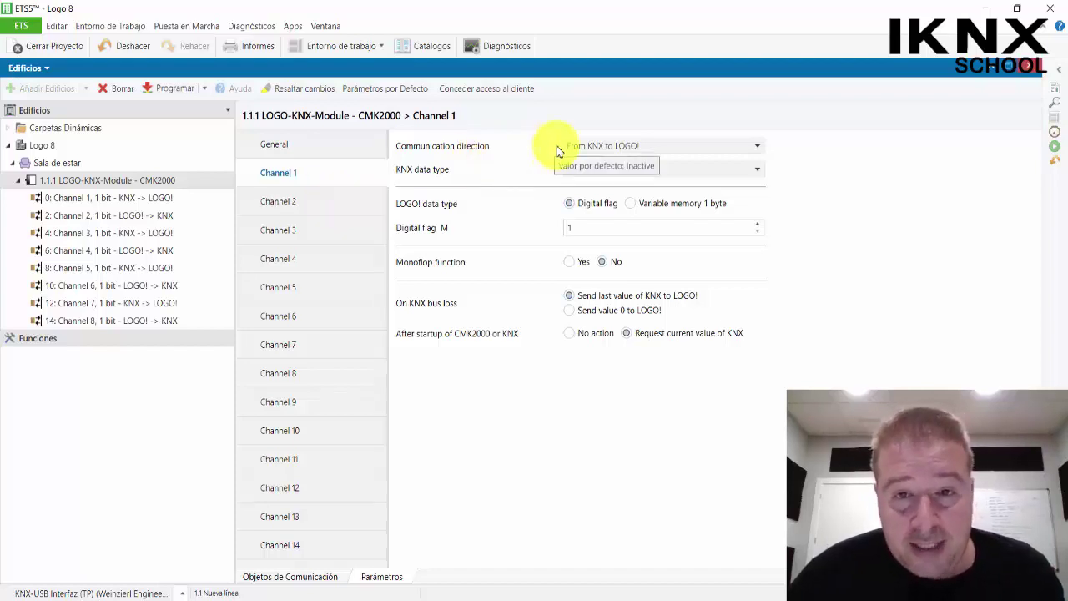
{"action": "left_click", "coordinate": [334, 203]}
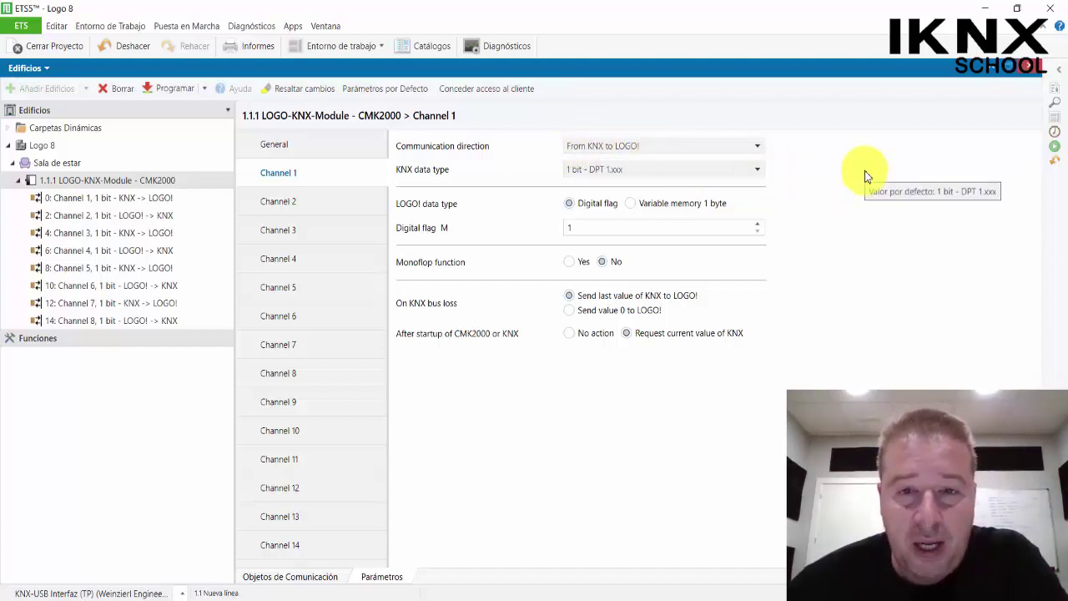
{"action": "left_click", "coordinate": [734, 170]}
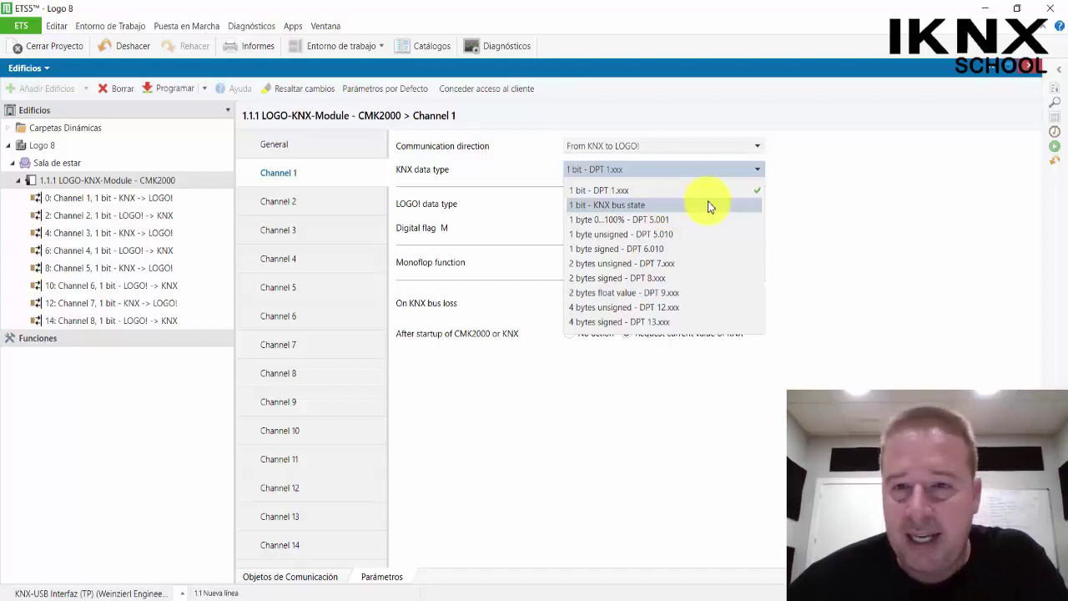
{"action": "left_click", "coordinate": [844, 208]}
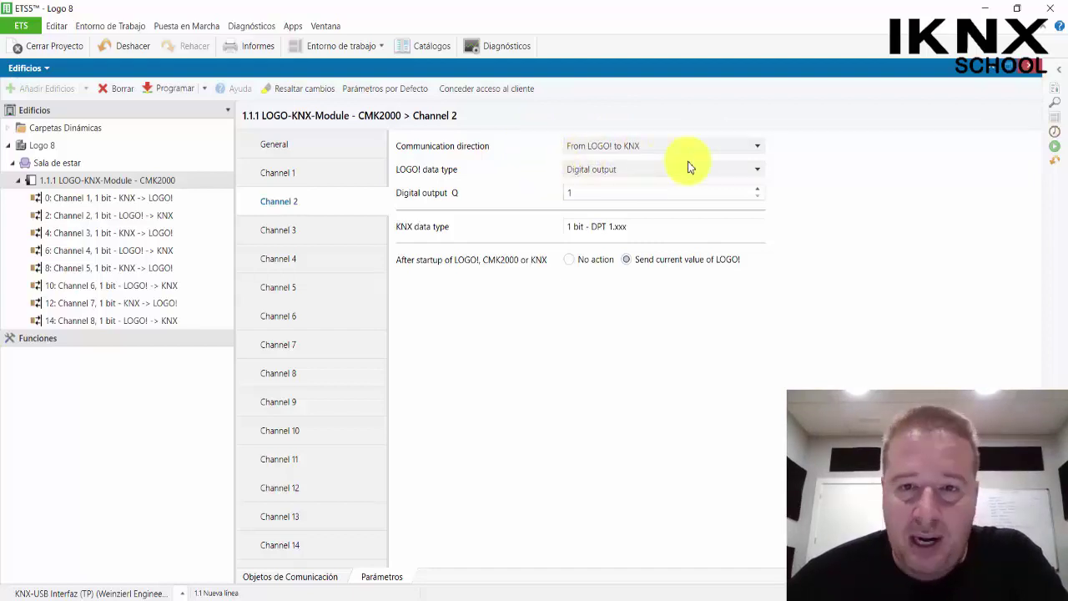
{"action": "left_click", "coordinate": [715, 169]}
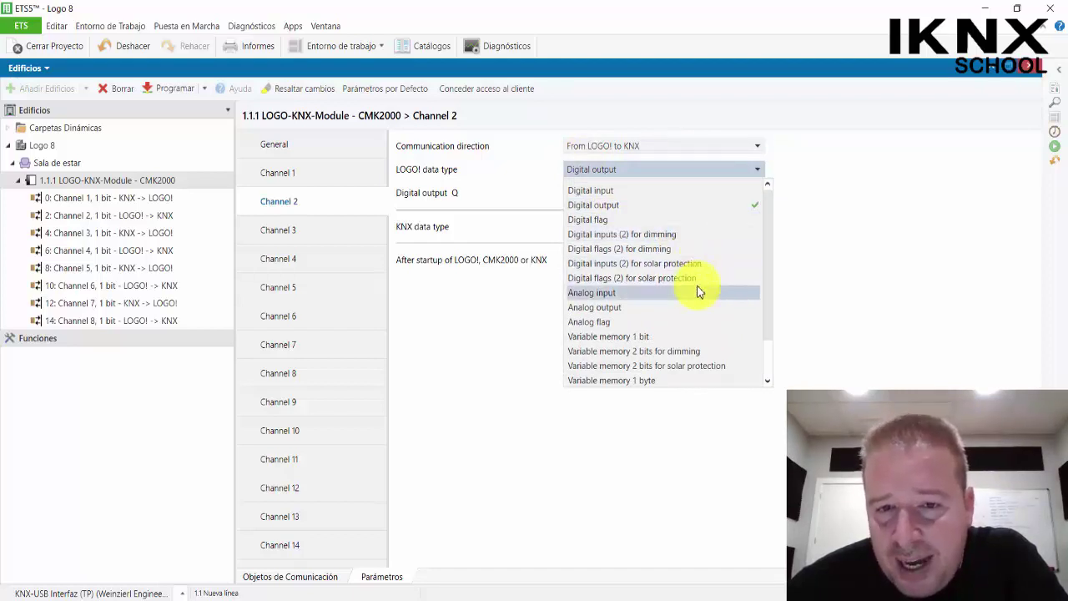
{"action": "scroll", "coordinate": [701, 284], "scroll_direction": "down", "scroll_amount": 1}
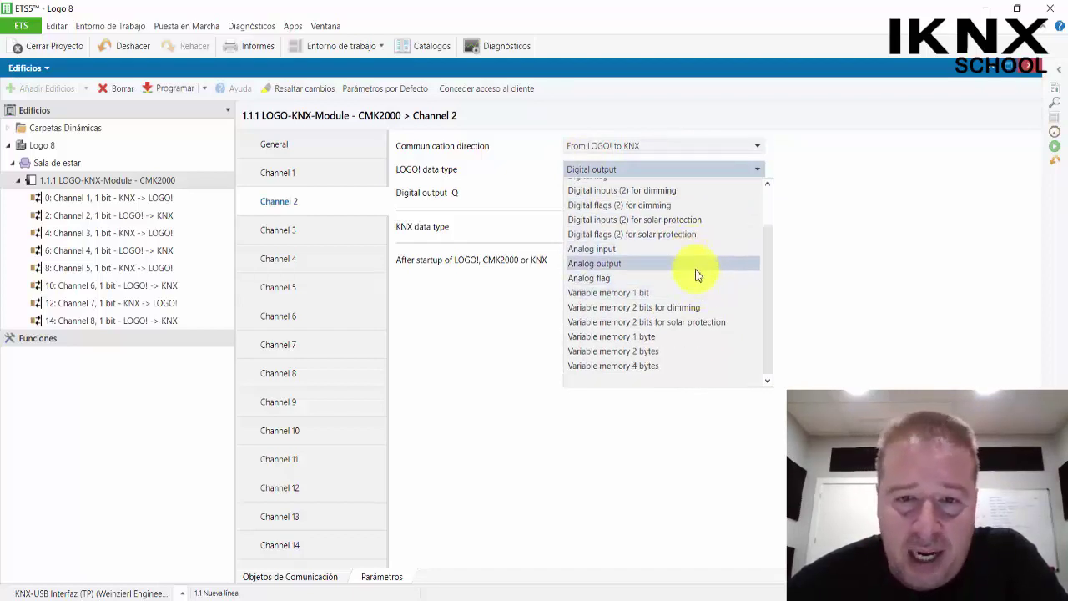
{"action": "scroll", "coordinate": [735, 276], "scroll_direction": "up", "scroll_amount": 1}
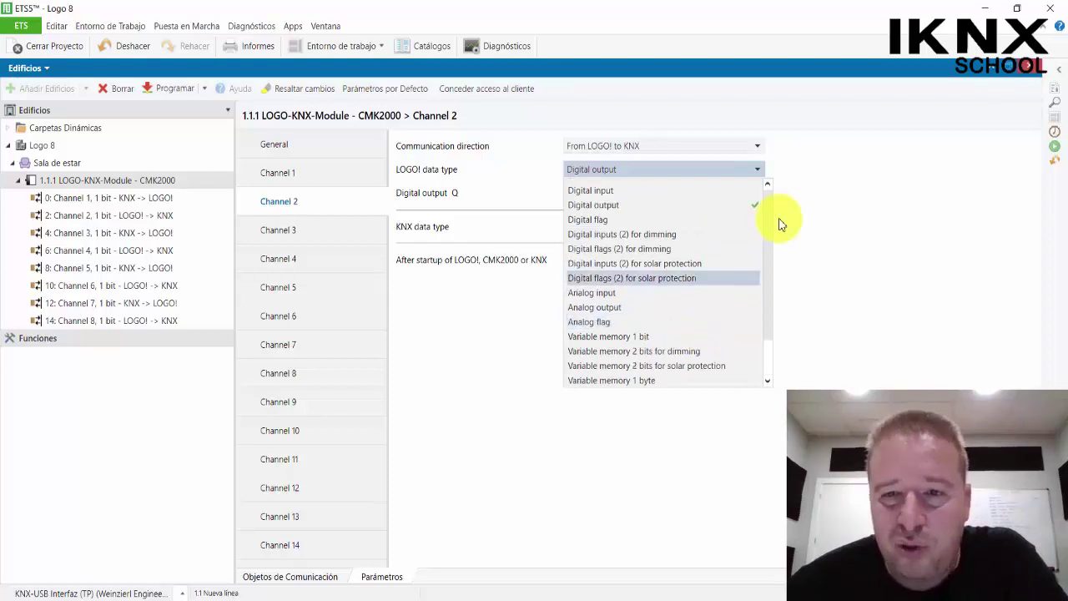
{"action": "left_click", "coordinate": [839, 207]}
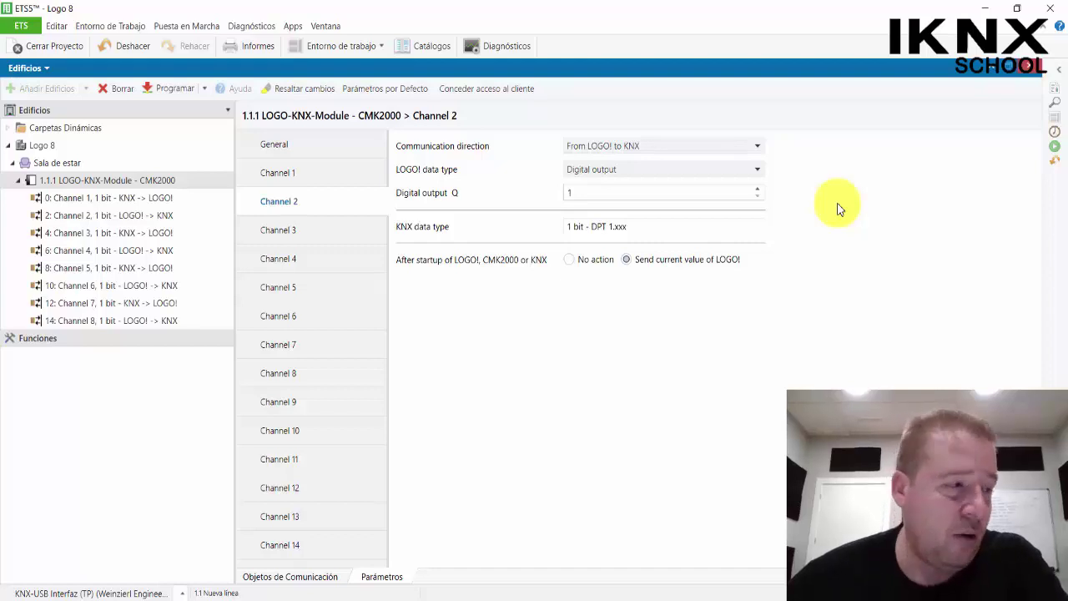
- Switch to LOGO!Soft Comfort and review the Proyecto logo 1 diagram
{"action": "left_click", "coordinate": [639, 596]}
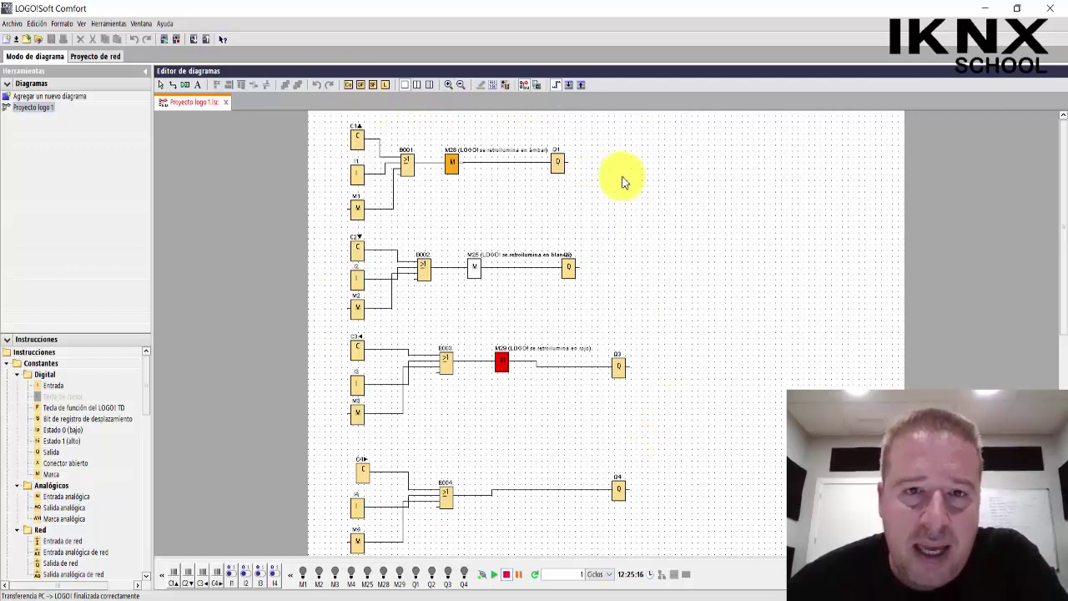
{"action": "left_click", "coordinate": [508, 85]}
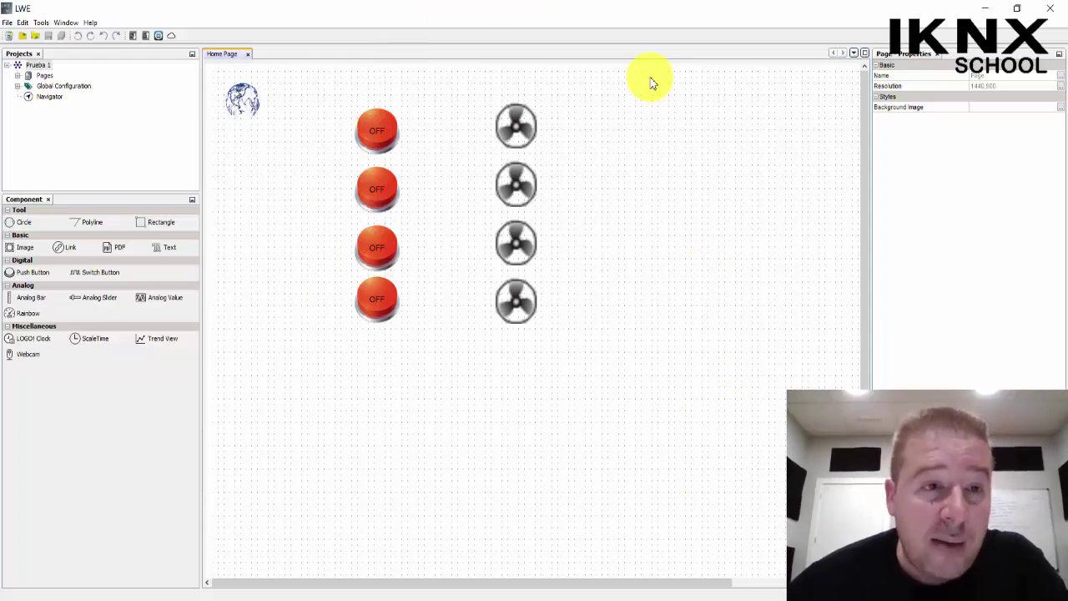
- Try to download the Prueba 1 project from LWE to the LOGO! device at 192.168.1.83, searching for accessible devices first
{"action": "left_click", "coordinate": [132, 35]}
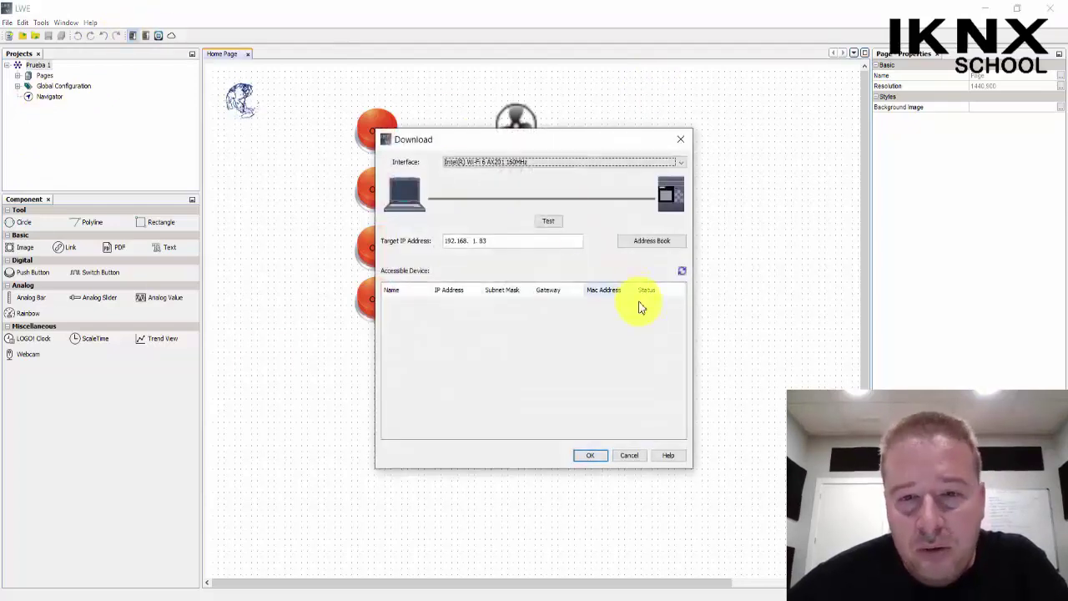
{"action": "left_click", "coordinate": [682, 271]}
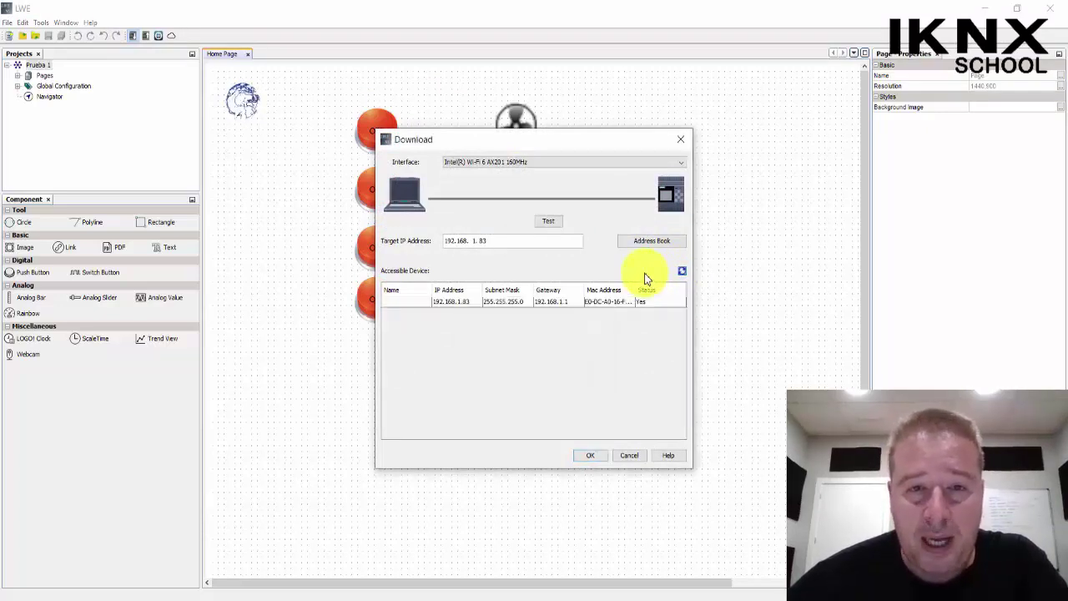
{"action": "left_click_drag", "start_coordinate": [584, 140], "coordinate": [859, 157]}
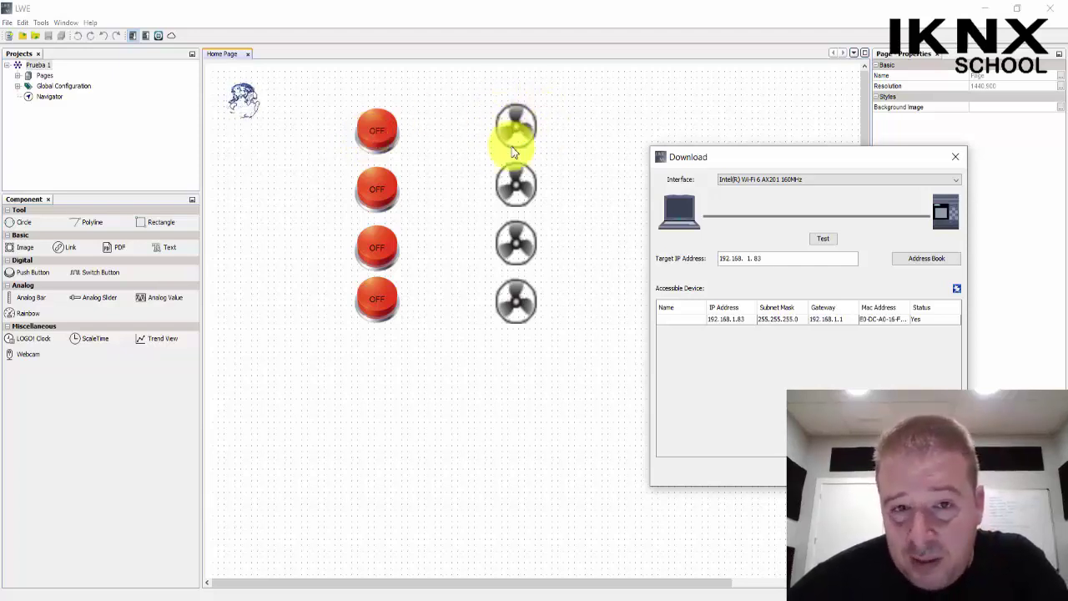
{"action": "left_click", "coordinate": [785, 321]}
{"action": "double_click", "coordinate": [784, 321]}
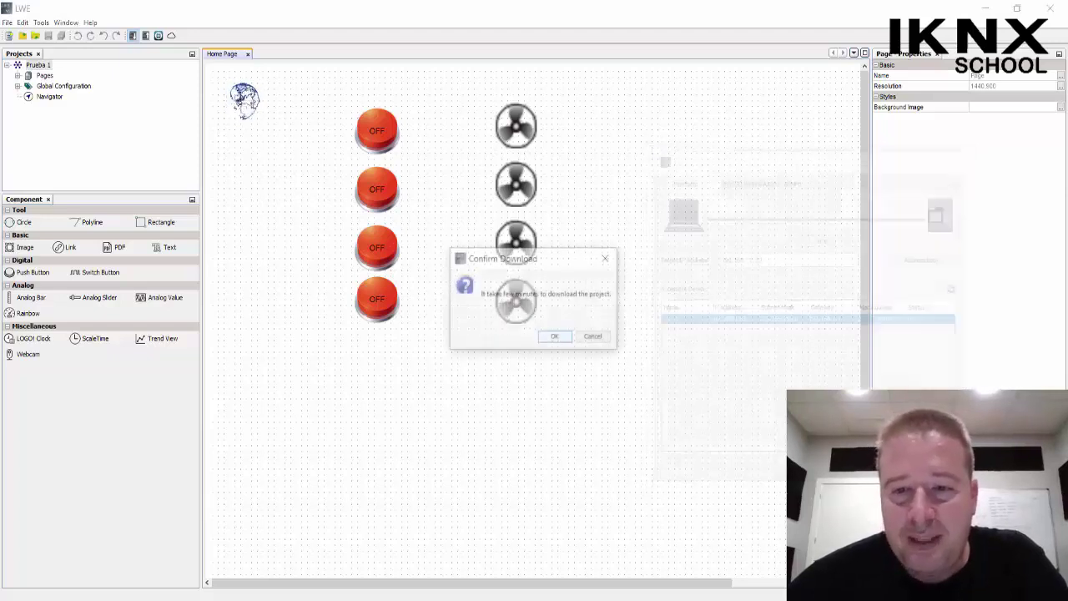
{"action": "left_click", "coordinate": [547, 338]}
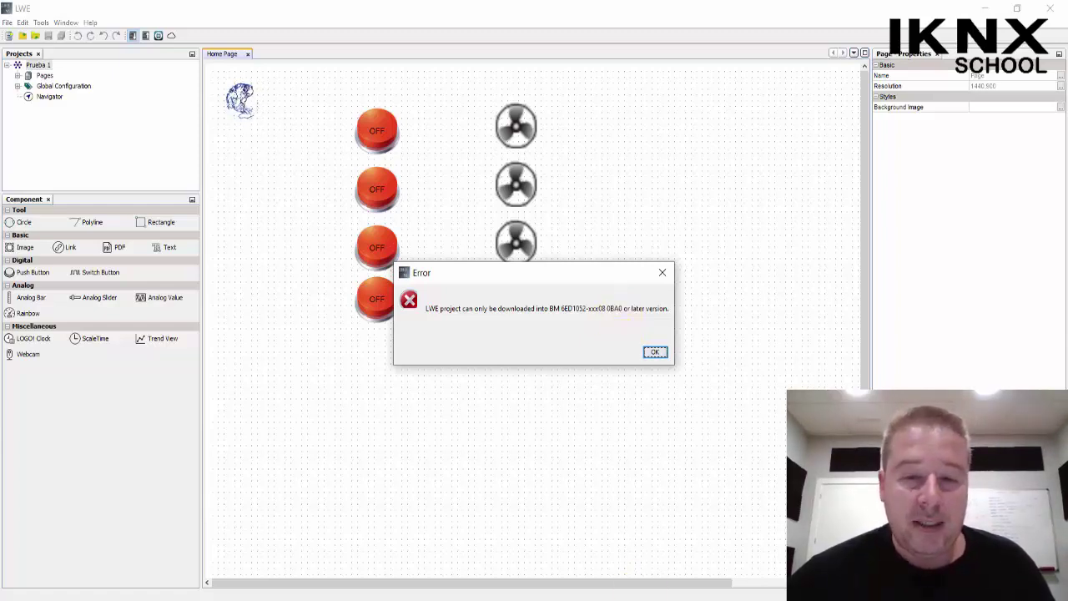
{"action": "left_click", "coordinate": [656, 352]}
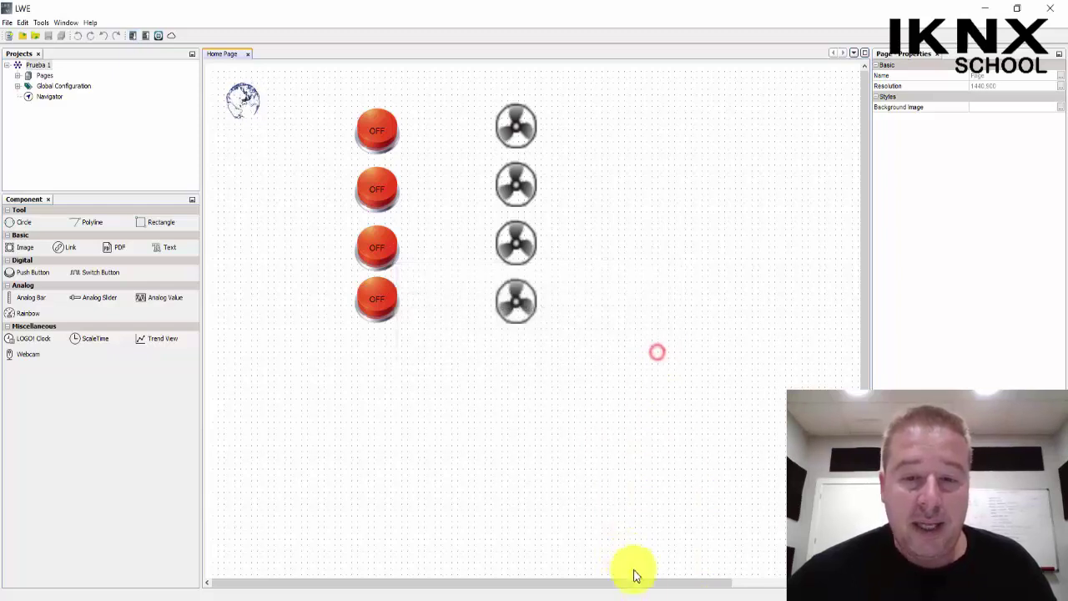